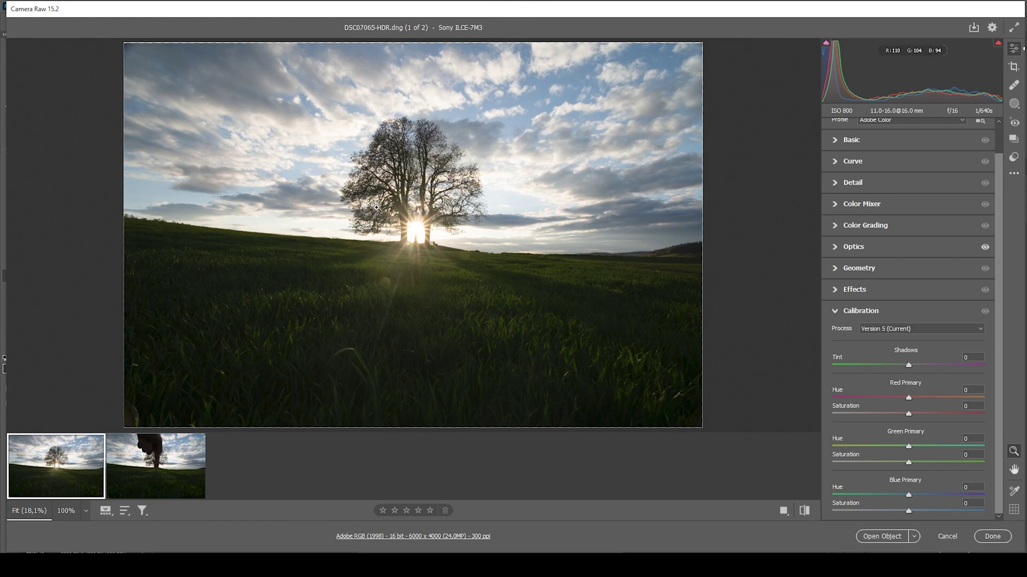
Select the backlit tree photo and apply the Adobe Standard profile.
left_click(145, 486)
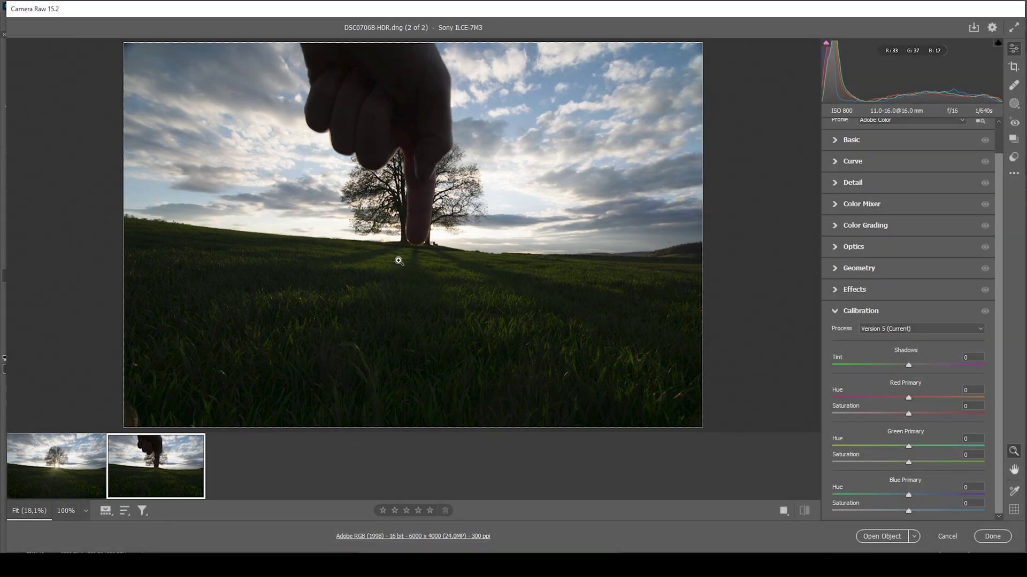
left_click(67, 480)
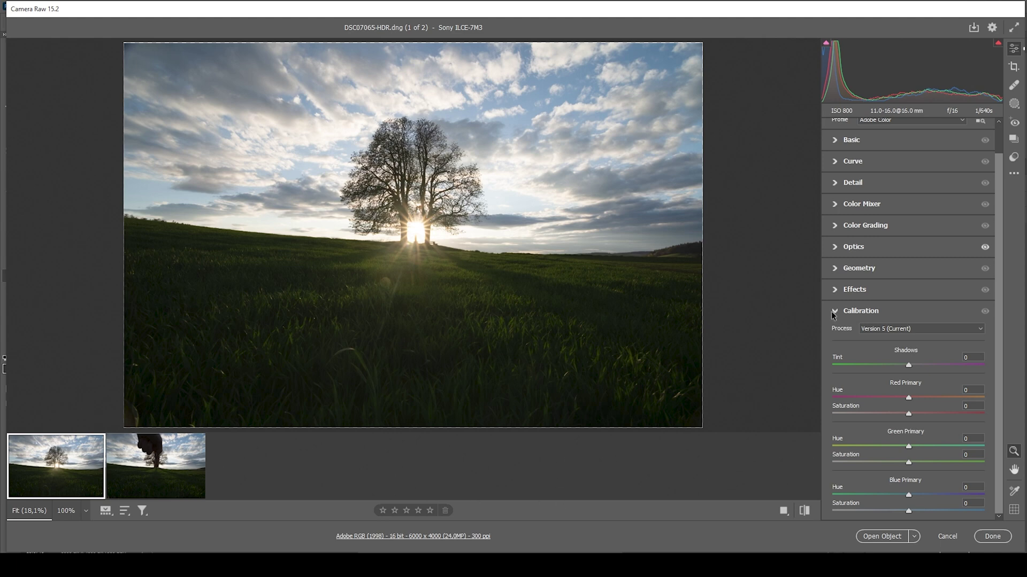
left_click(912, 311)
left_click(891, 151)
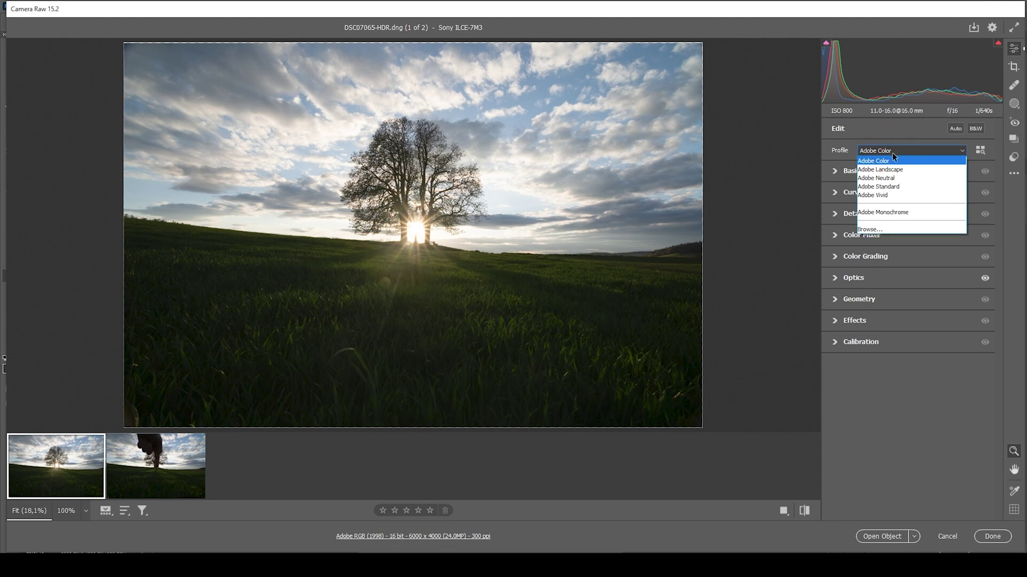
left_click(887, 186)
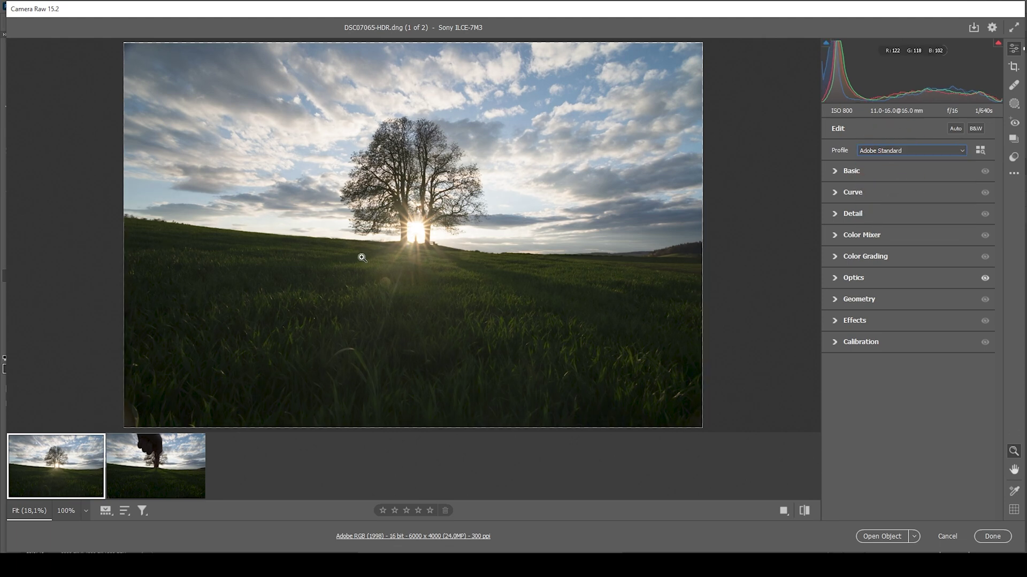
In Basic, set Temperature 6600, Exposure +0.50 and Highlights -45, and lift the Shadows.
left_click(834, 173)
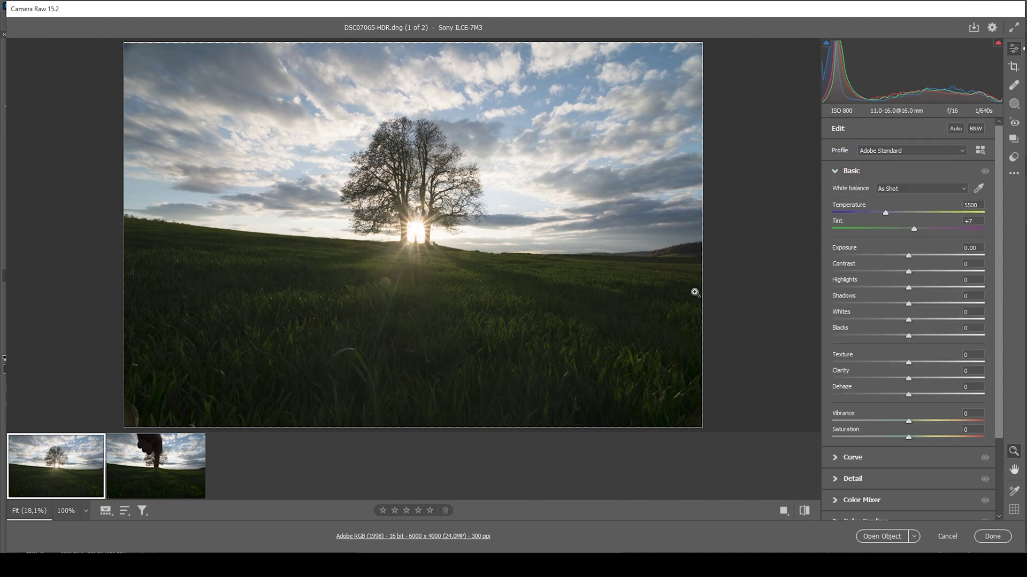
mouse_move(81, 485)
left_click_drag(886, 211, 894, 212)
left_click_drag(901, 212, 901, 213)
left_click_drag(909, 255, 913, 256)
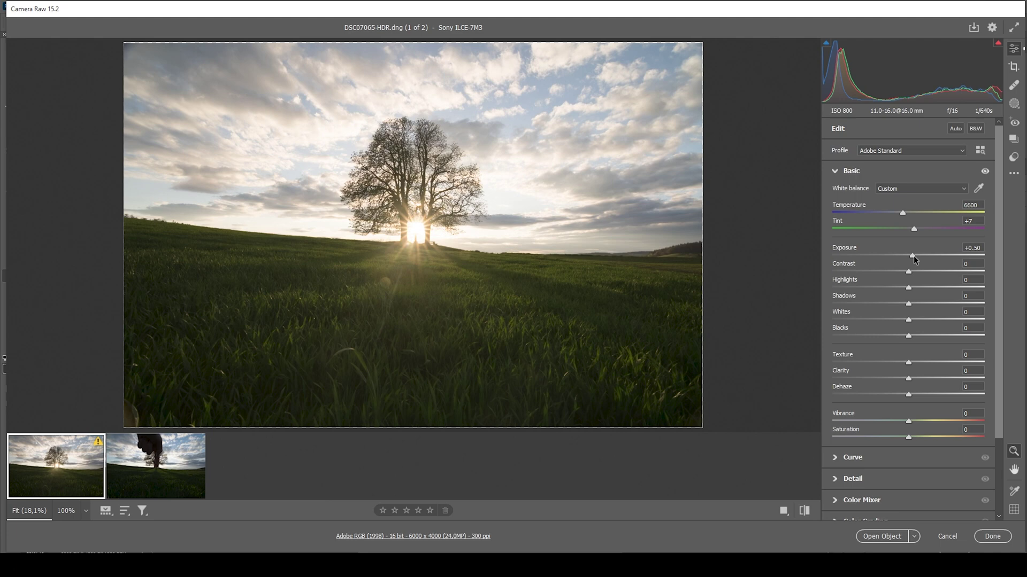
left_click(913, 255)
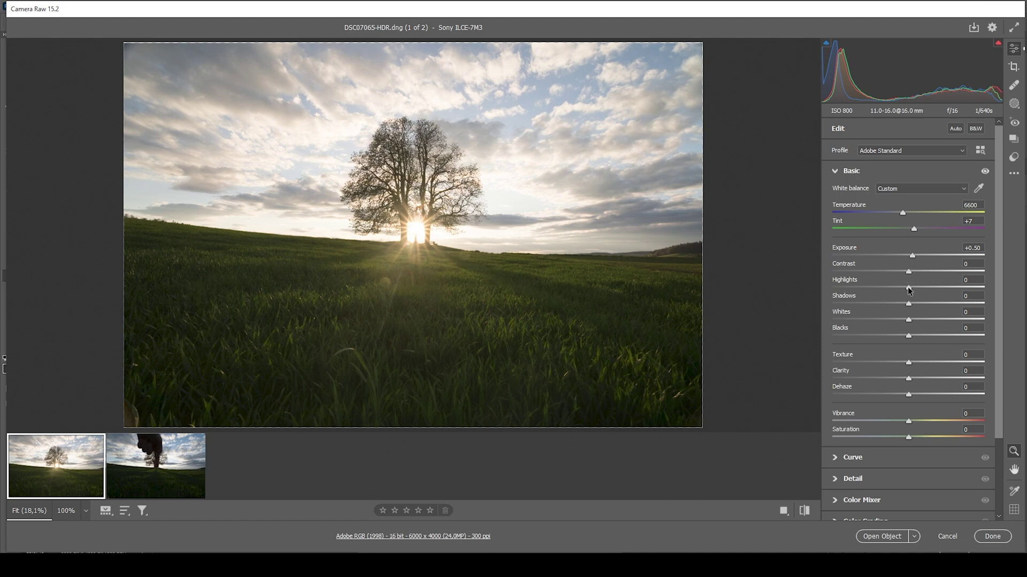
left_click_drag(907, 288, 873, 290)
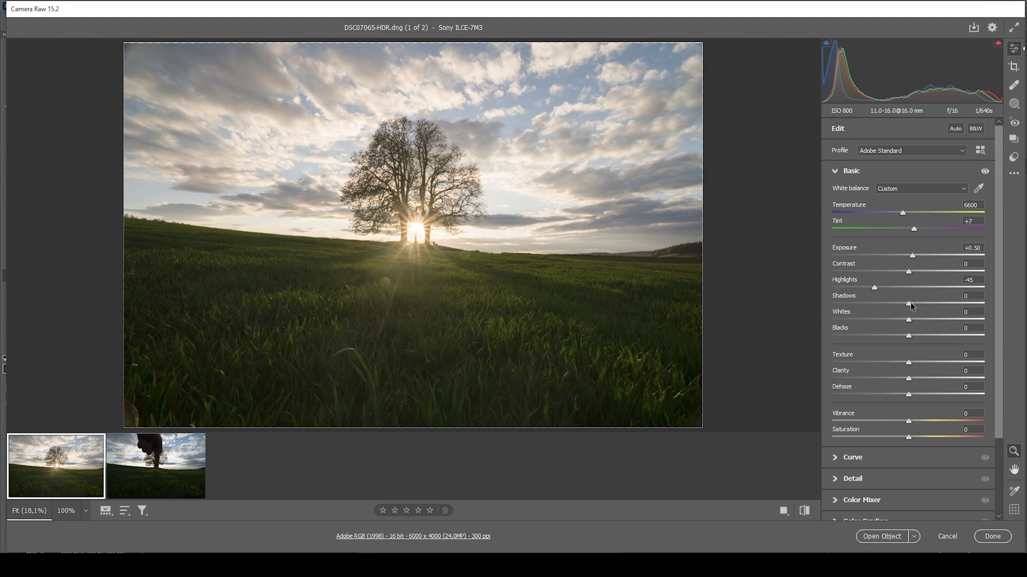
left_click_drag(910, 303, 927, 303)
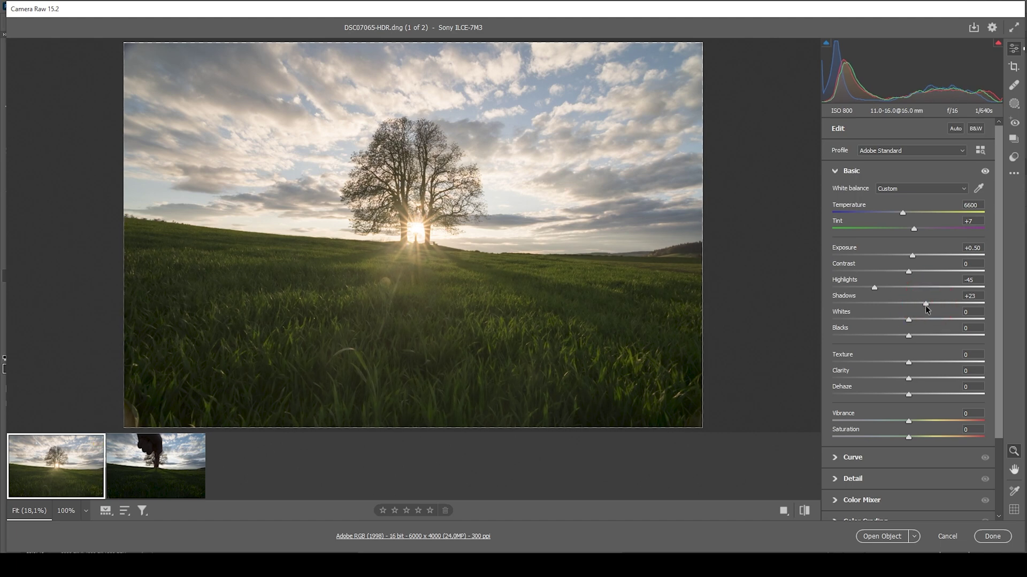
Set Blacks +10, Texture +8, Clarity -10, Dehaze +13 and Vibrance +12.
left_click_drag(909, 337, 917, 336)
left_click_drag(909, 364, 911, 365)
left_click_drag(909, 379, 899, 376)
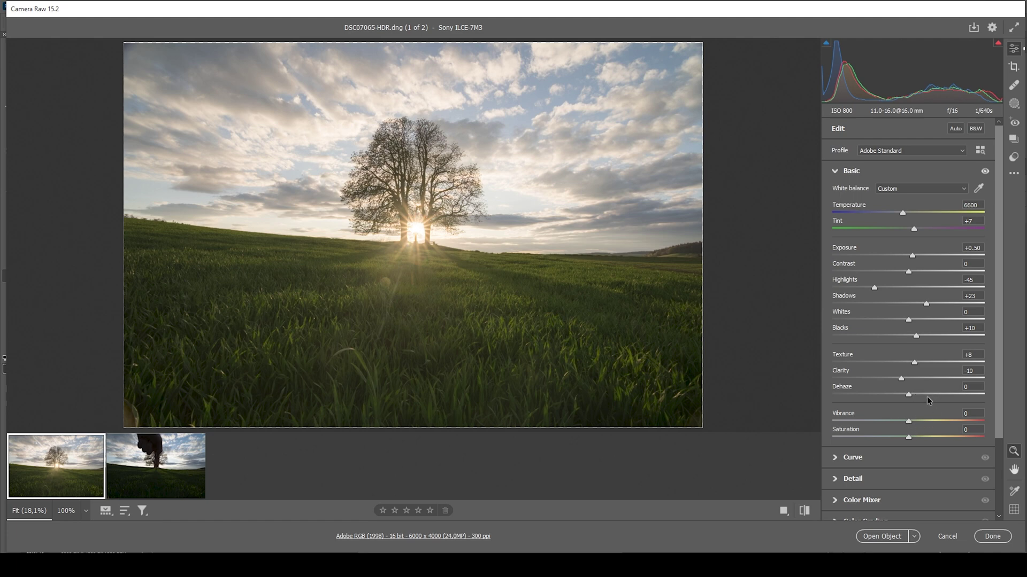
left_click_drag(909, 396, 885, 400)
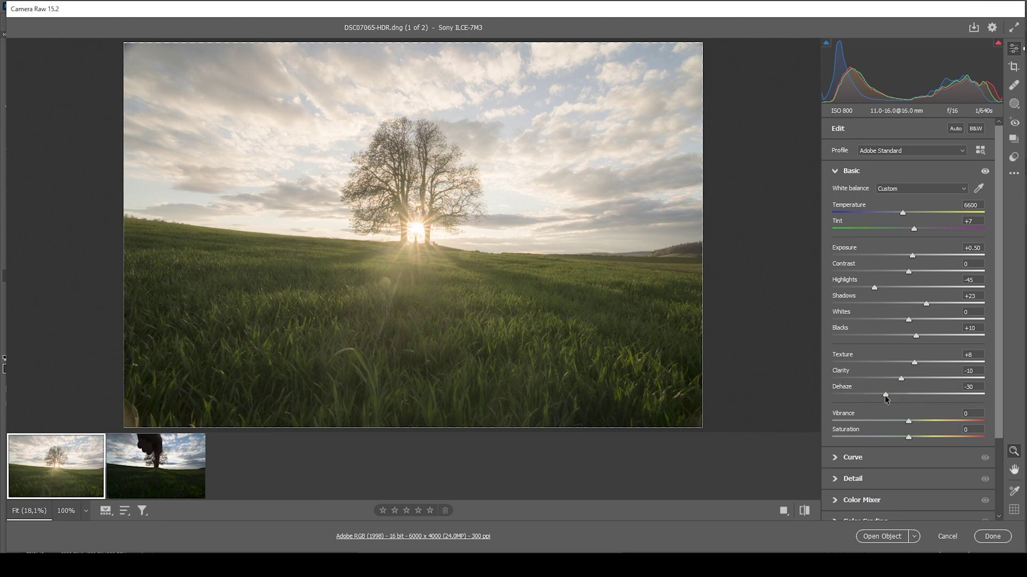
left_click_drag(884, 395, 917, 394)
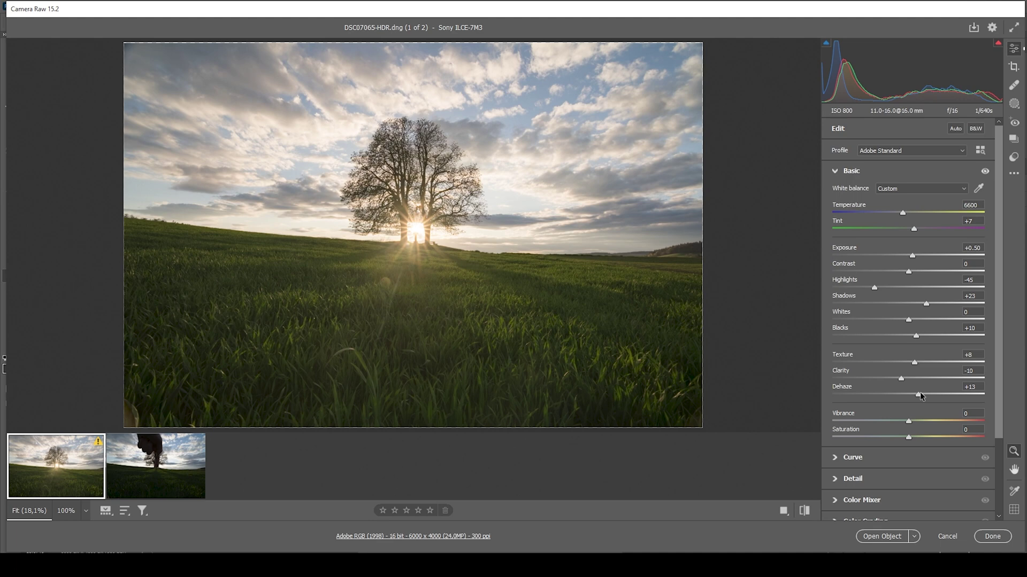
left_click_drag(918, 393, 926, 392)
left_click_drag(907, 418, 912, 422)
left_click_drag(911, 419, 917, 420)
Create a Color Range mask sampled from the sky with Refine 33.
left_click(1014, 104)
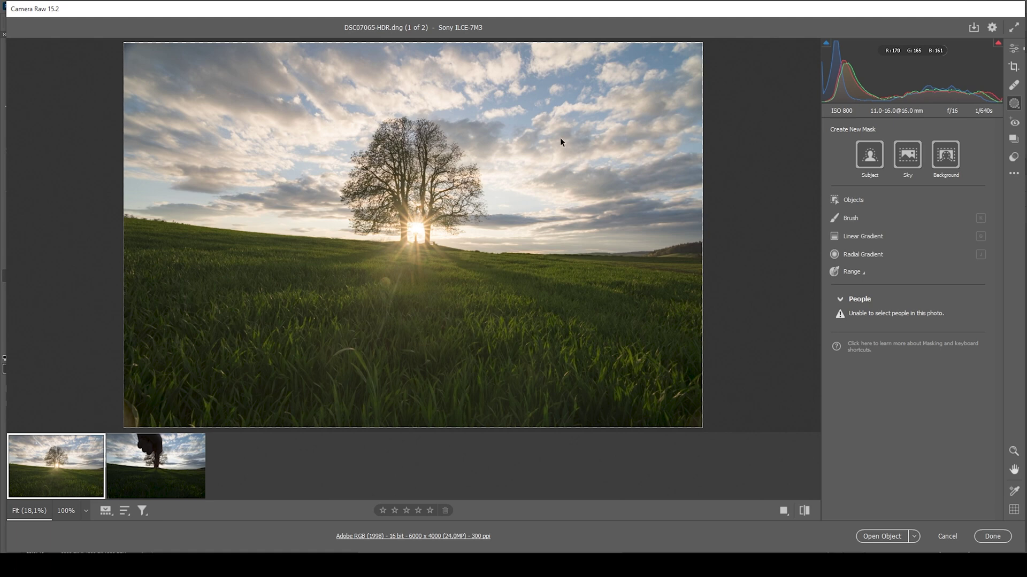
left_click(863, 273)
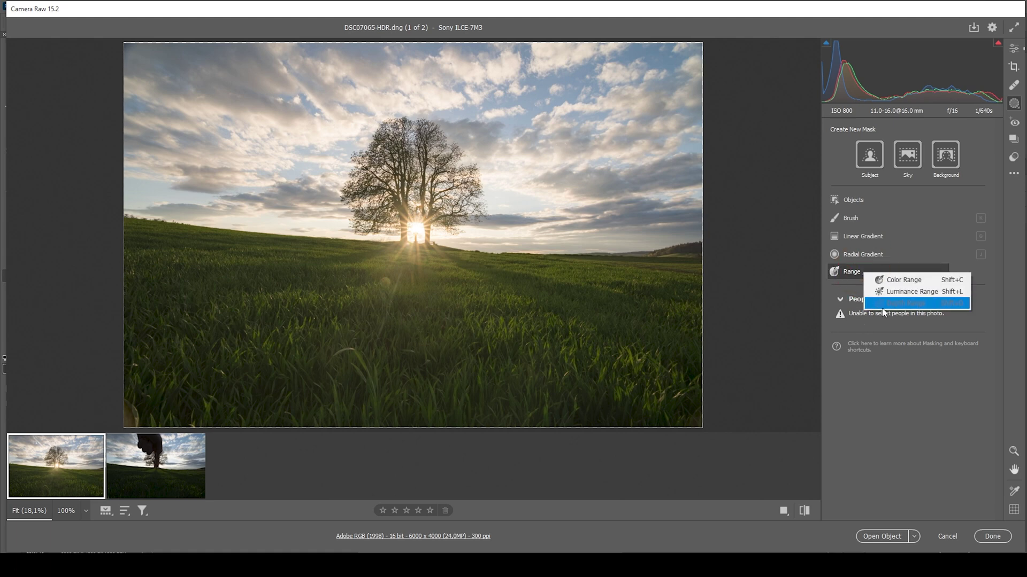
left_click(898, 285)
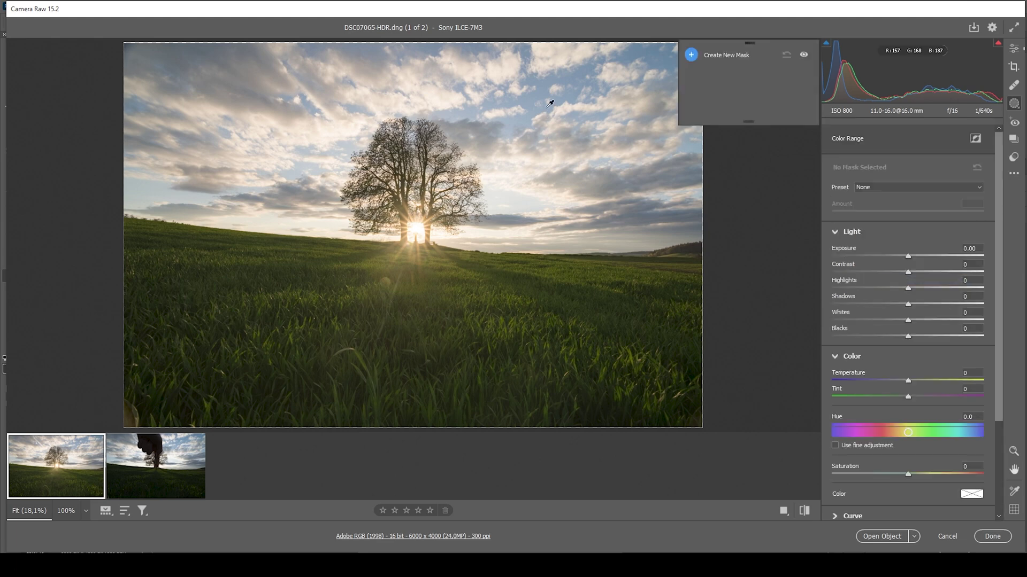
left_click(527, 99)
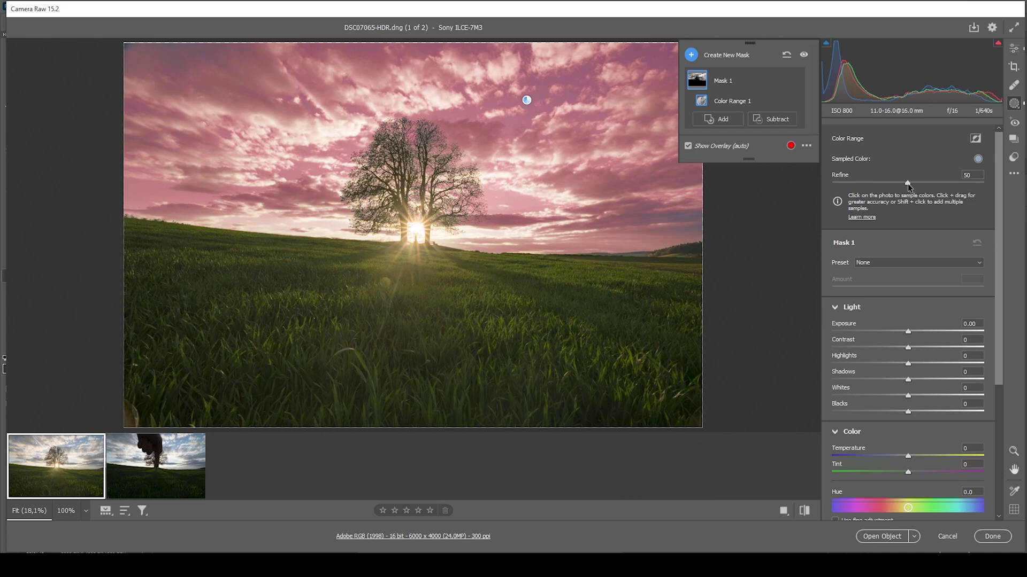
left_click_drag(906, 184, 906, 183)
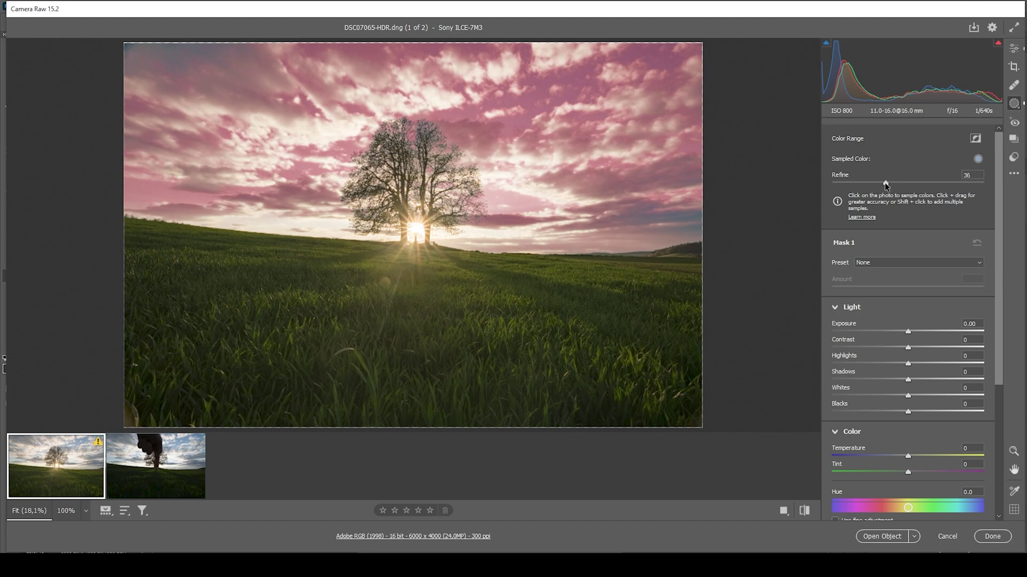
left_click_drag(880, 182, 880, 182)
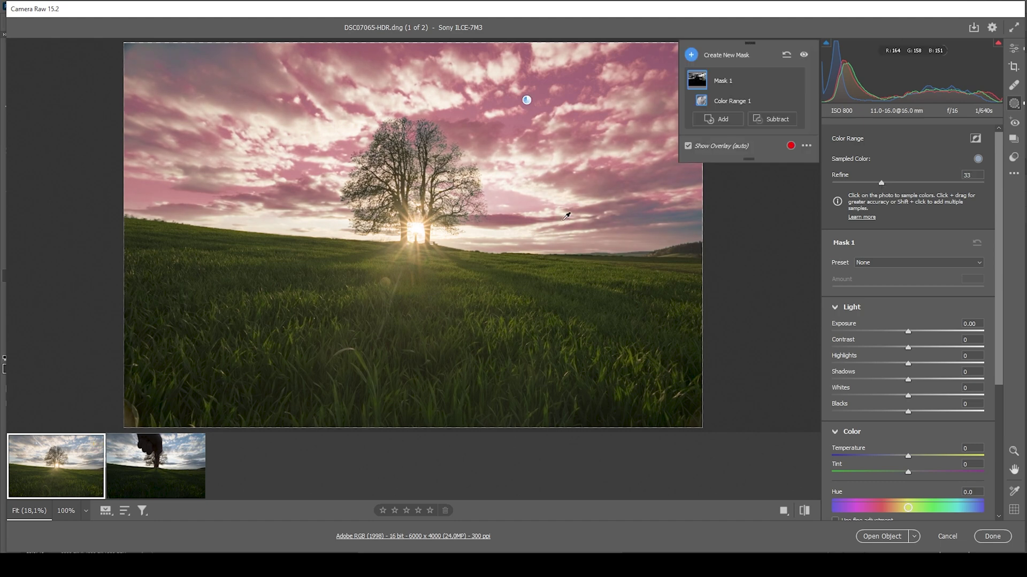
mouse_move(551, 218)
left_mouse_down()
mouse_move(527, 176)
mouse_move(610, 201)
mouse_move(584, 209)
mouse_move(563, 198)
mouse_move(603, 208)
mouse_move(607, 193)
left_mouse_up()
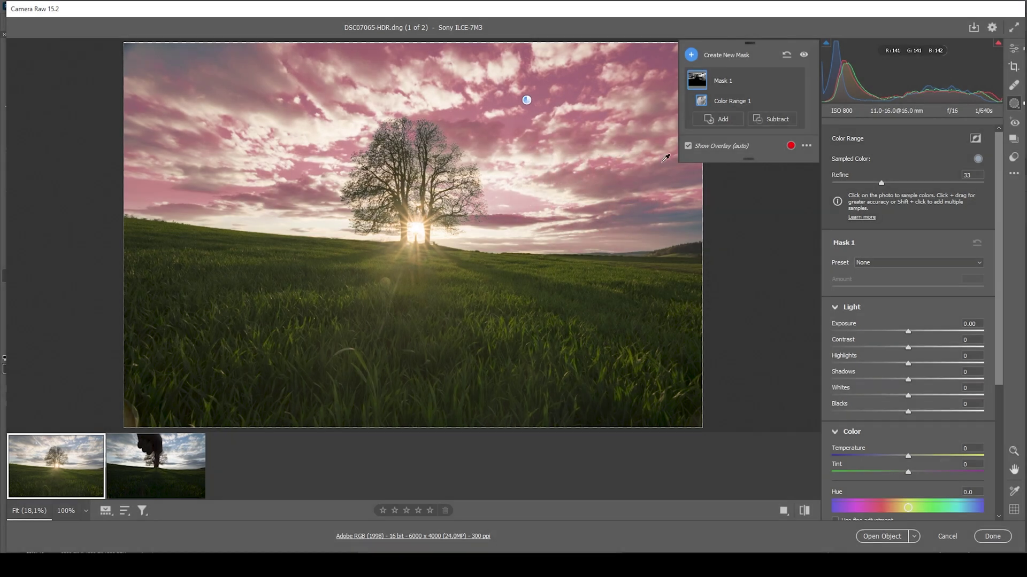
Subtract an upward linear gradient from the horizon and set mask Exposure to -0.80.
left_click(772, 121)
left_click(800, 202)
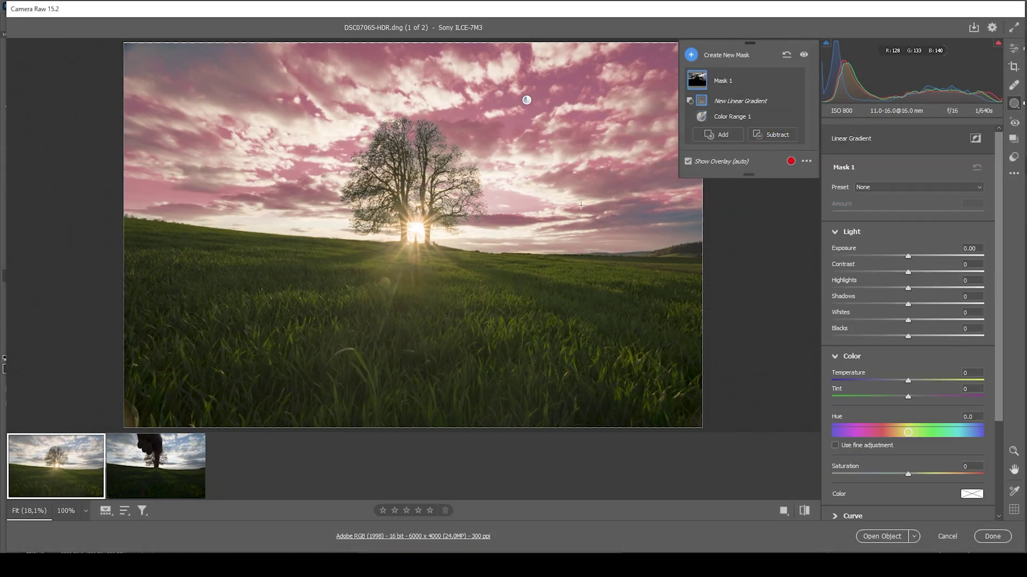
left_click_drag(492, 226, 508, 51)
left_click_drag(492, 226, 490, 260)
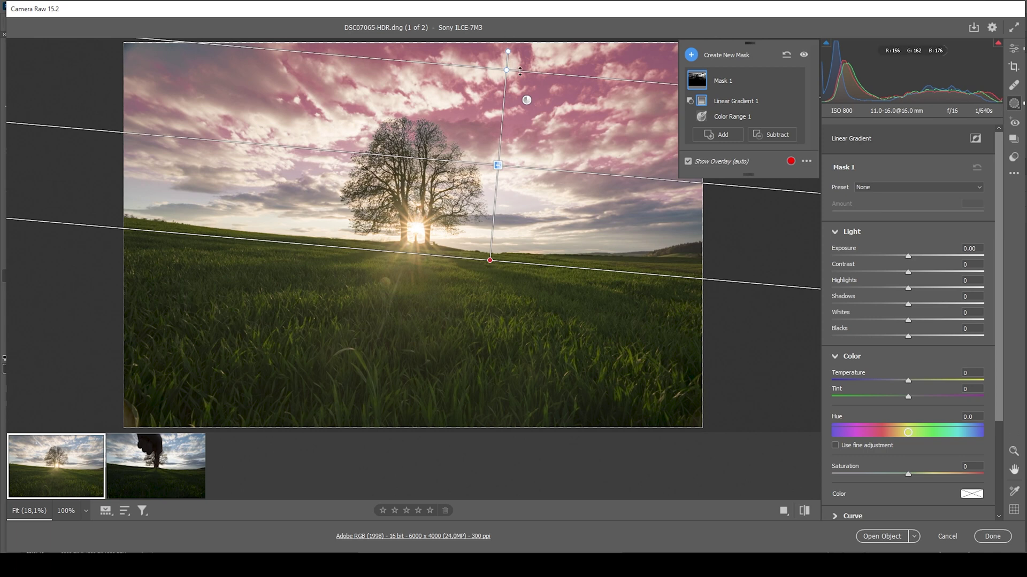
left_click_drag(908, 257, 892, 258)
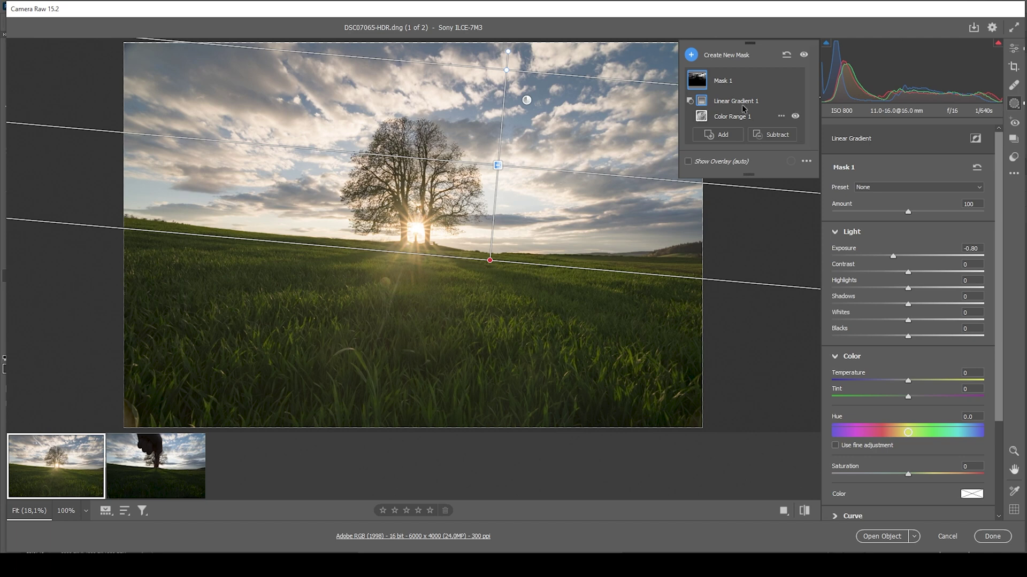
Add a linear gradient mask over the grass with Clarity +44 and Texture +5.
left_click(690, 55)
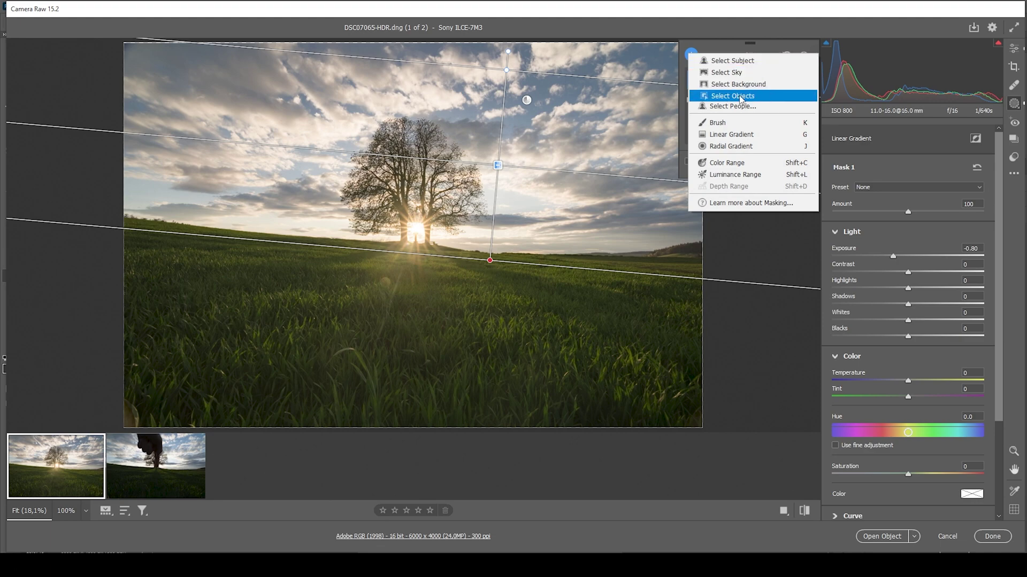
left_click(742, 137)
left_click_drag(406, 262, 409, 229)
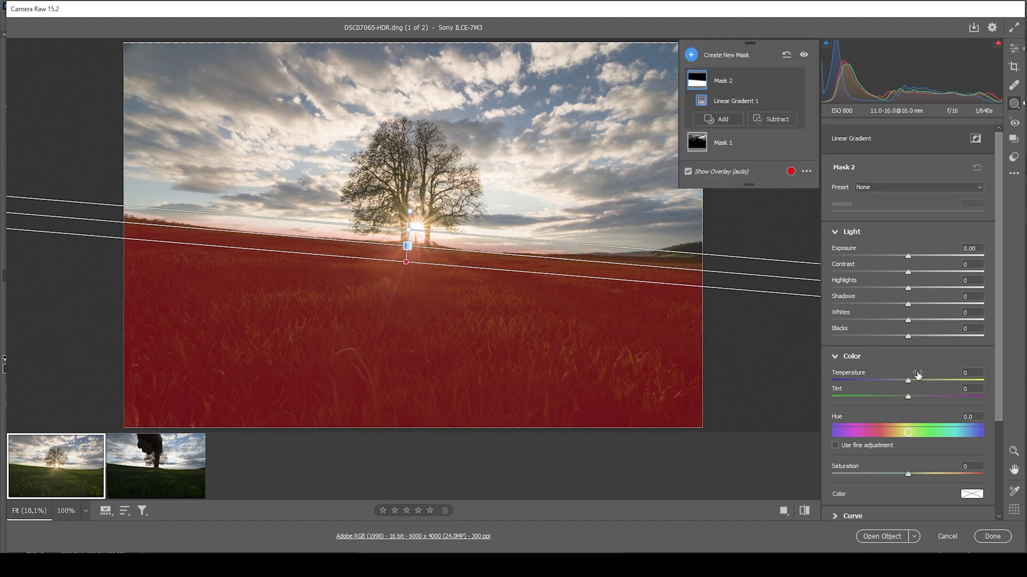
scroll(924, 374, "down", 4)
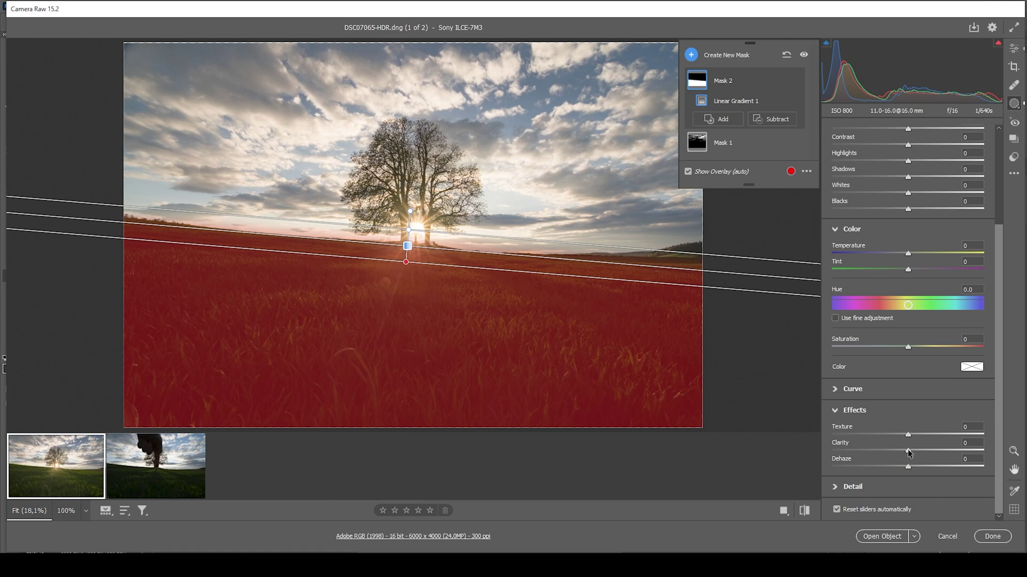
left_click_drag(908, 451, 942, 451)
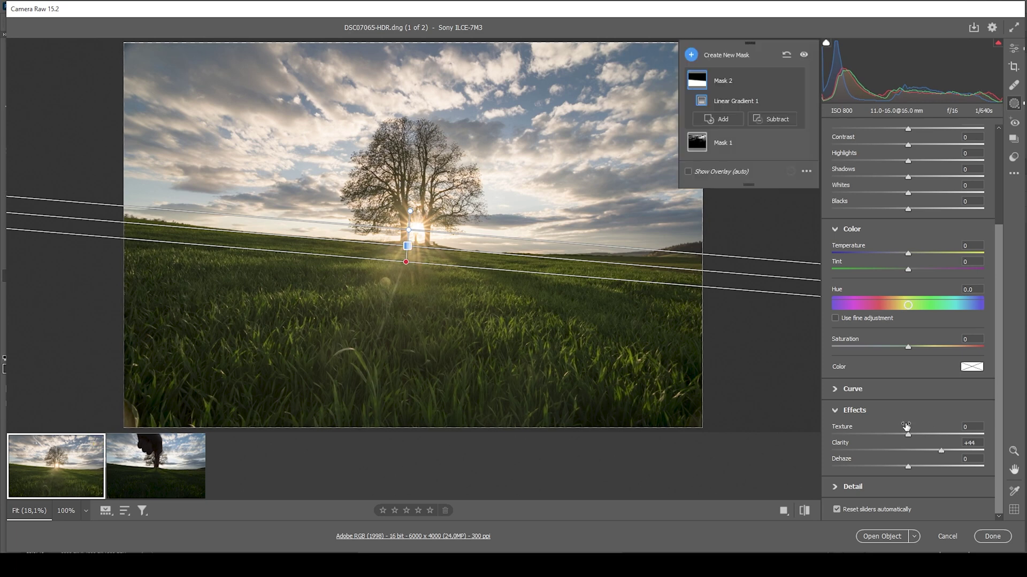
left_click_drag(911, 437, 913, 437)
Add a foreground-grass gradient mask at Exposure -0.35, shifted up and slightly tilted.
left_click(691, 54)
left_click(741, 146)
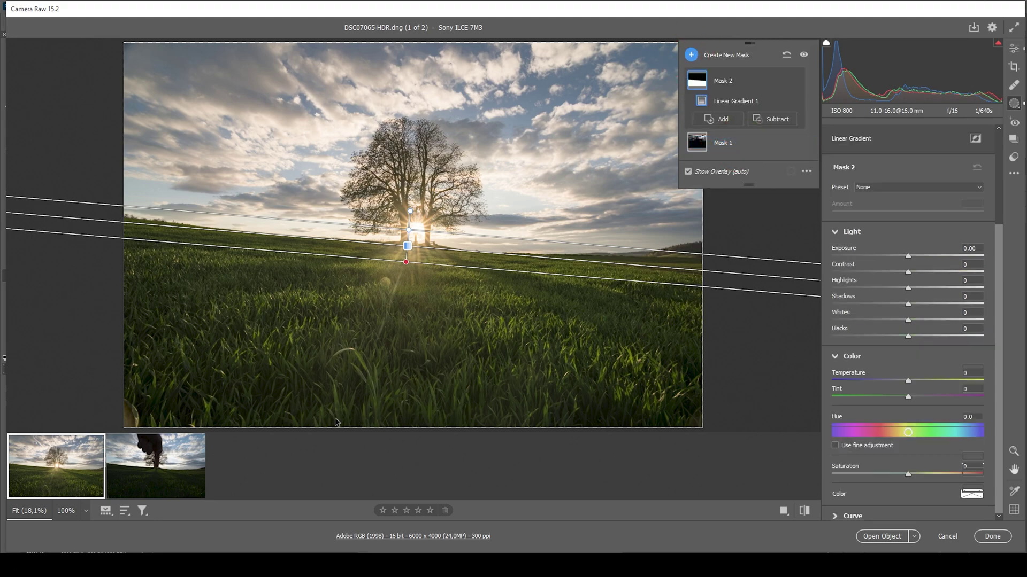
left_click_drag(327, 423, 350, 298)
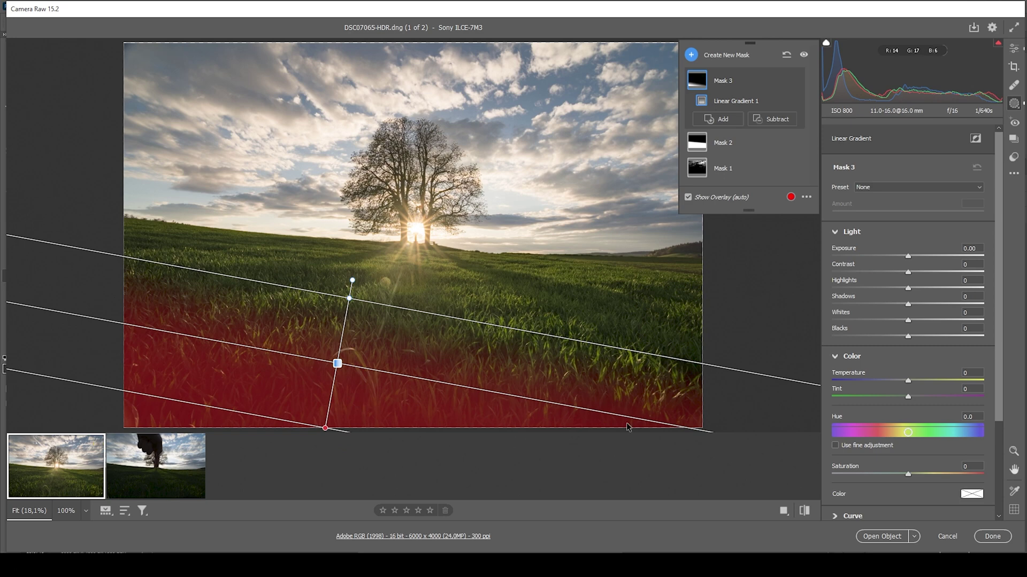
left_click(909, 258)
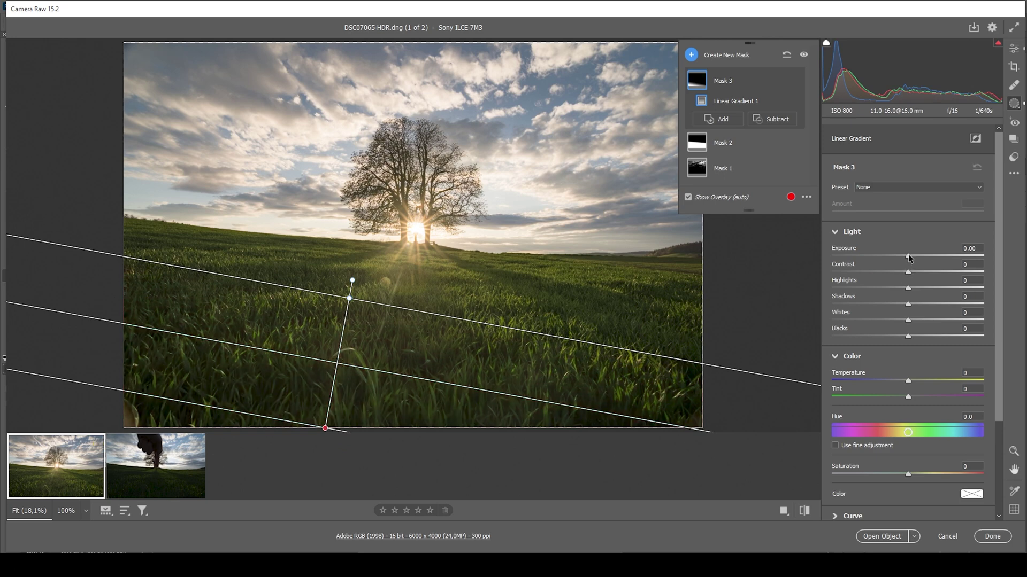
left_click_drag(909, 259, 902, 254)
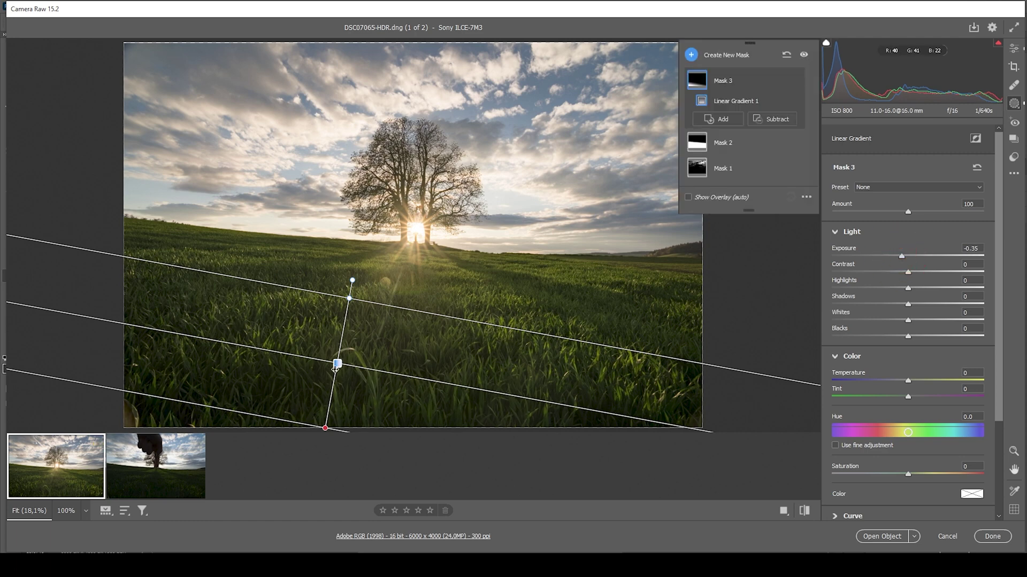
left_click_drag(337, 363, 340, 347)
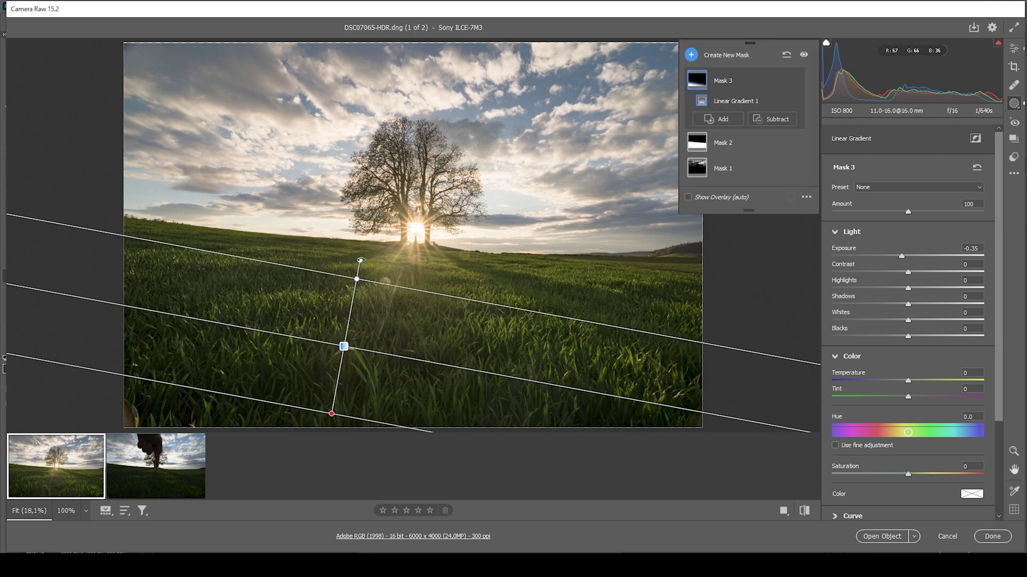
left_click_drag(359, 258, 356, 260)
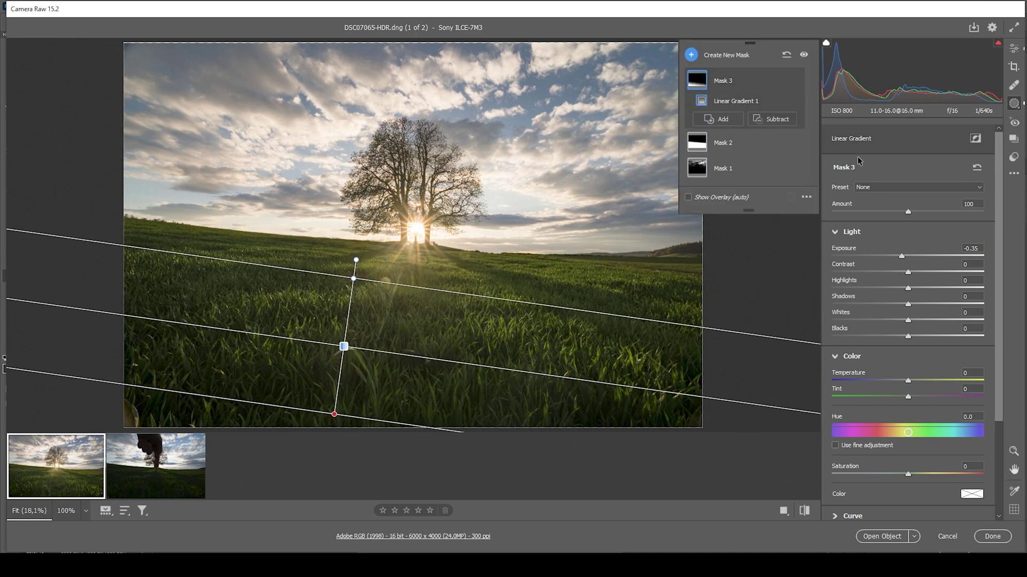
left_click(691, 55)
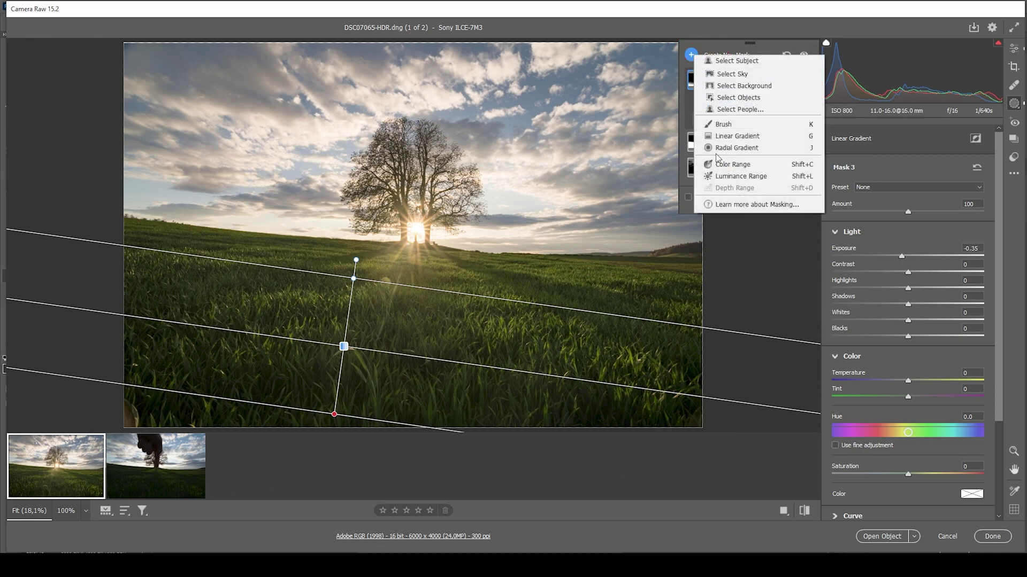
Draw a linear gradient mask over the field, subtracting a second gradient from the bottom.
left_click(758, 138)
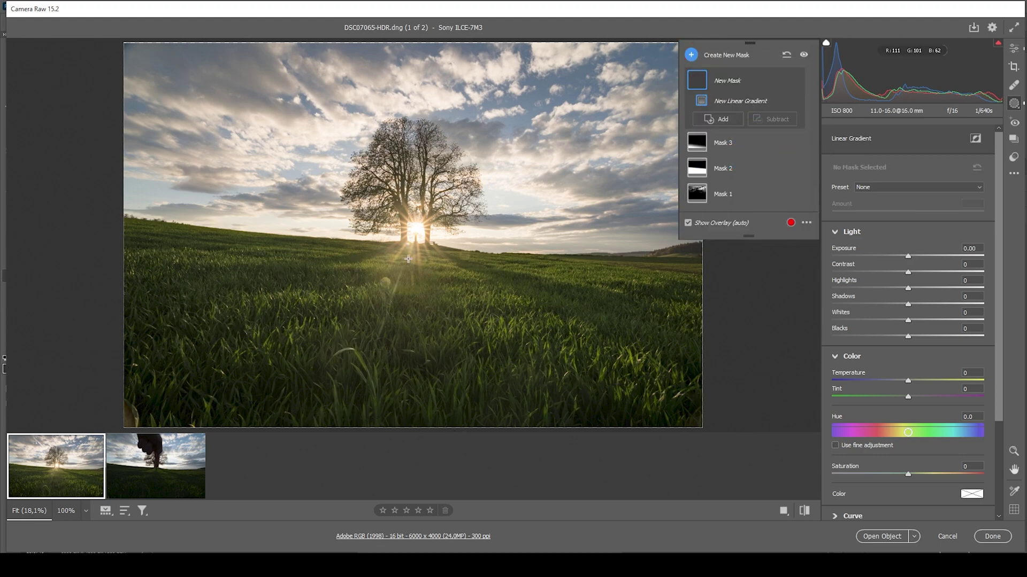
mouse_move(408, 259)
left_mouse_down()
mouse_move(413, 212)
mouse_move(408, 274)
left_mouse_up()
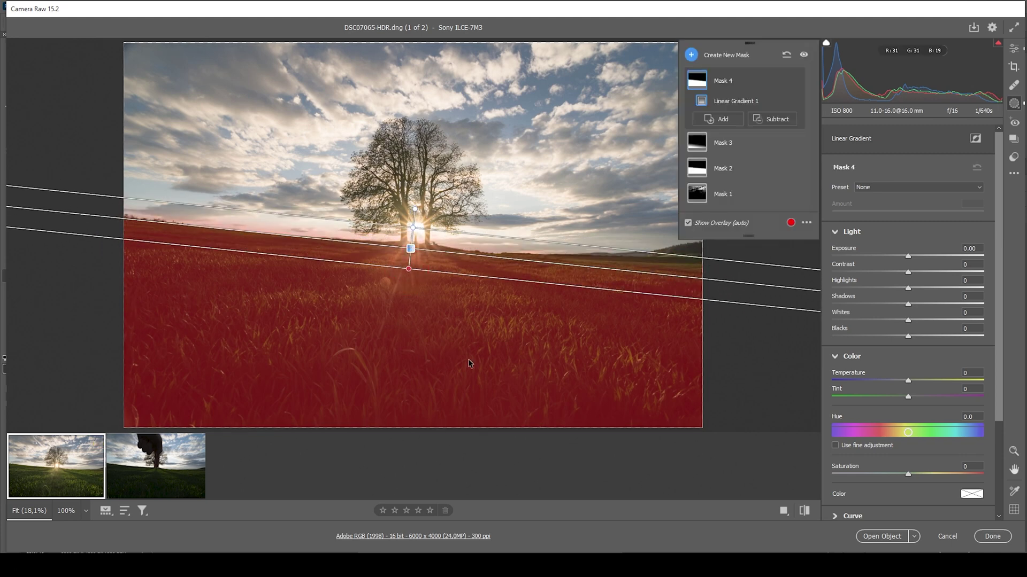
left_click(782, 121)
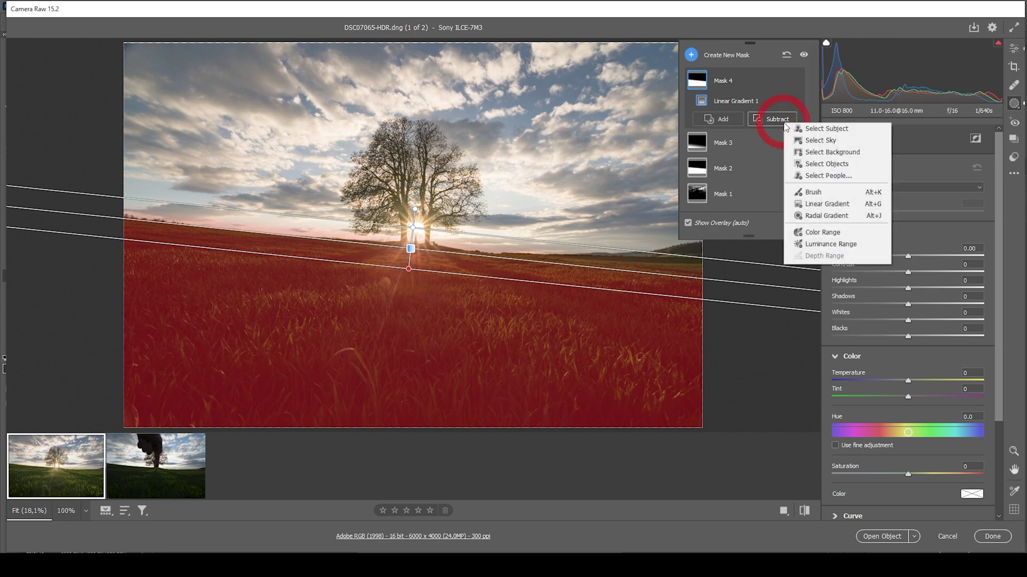
left_click(808, 207)
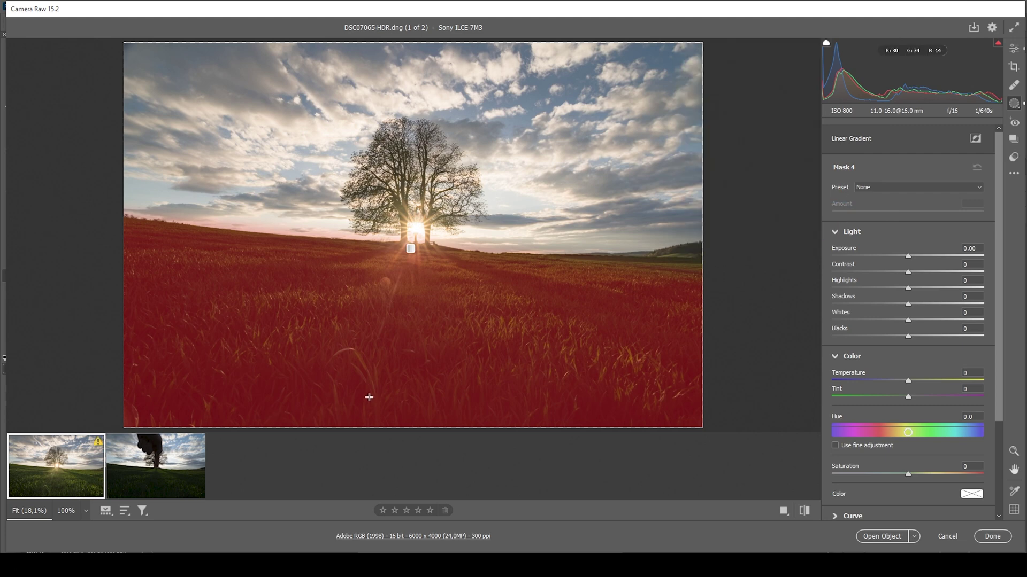
left_click_drag(369, 400, 383, 243)
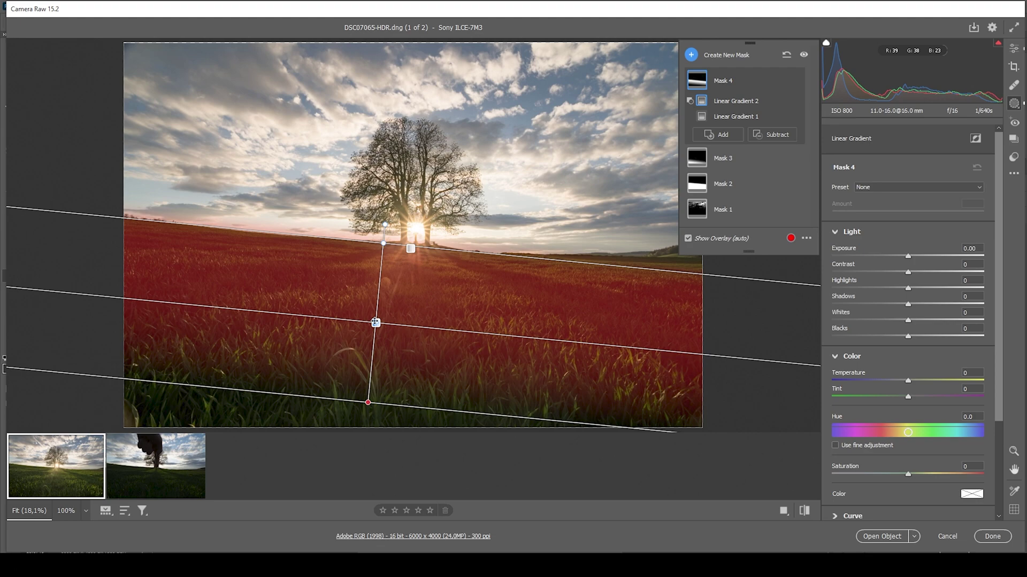
mouse_move(375, 323)
left_mouse_down()
mouse_move(374, 304)
mouse_move(374, 319)
left_mouse_up()
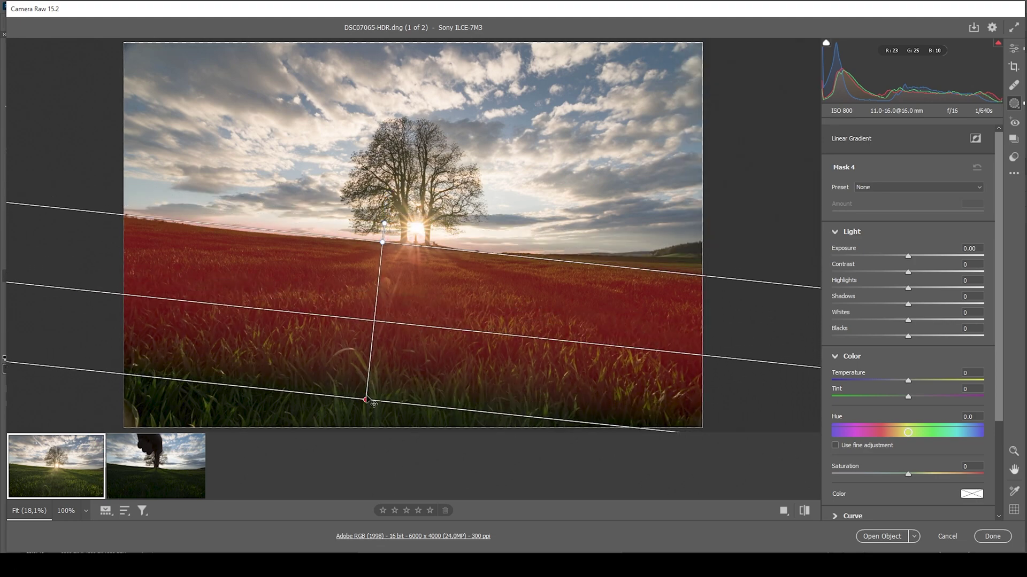
left_click_drag(367, 401, 370, 378)
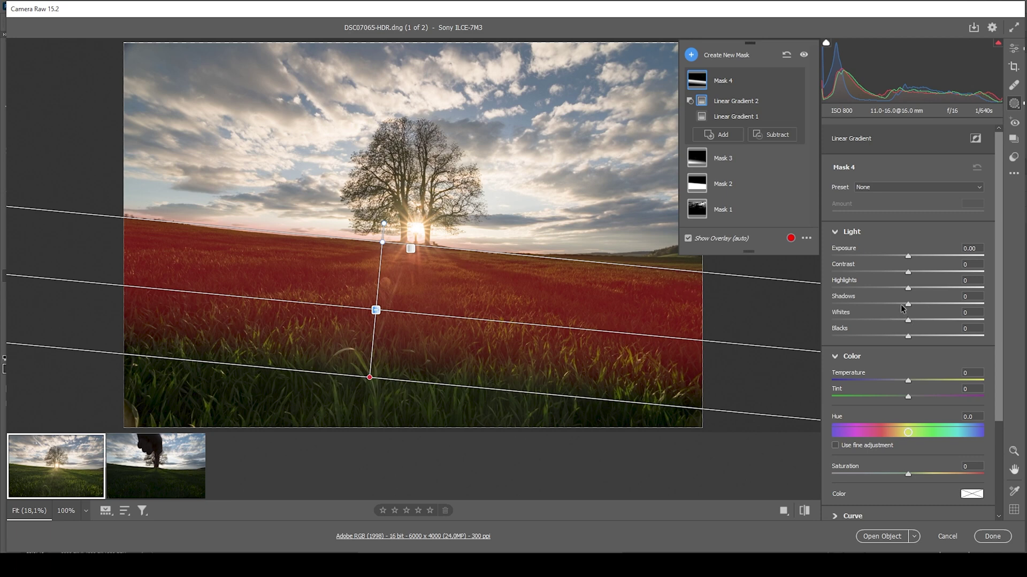
Set Exposure +0.70, Contrast +19, Highlights +22 and subtract the sky from the mask.
left_click_drag(910, 257, 917, 288)
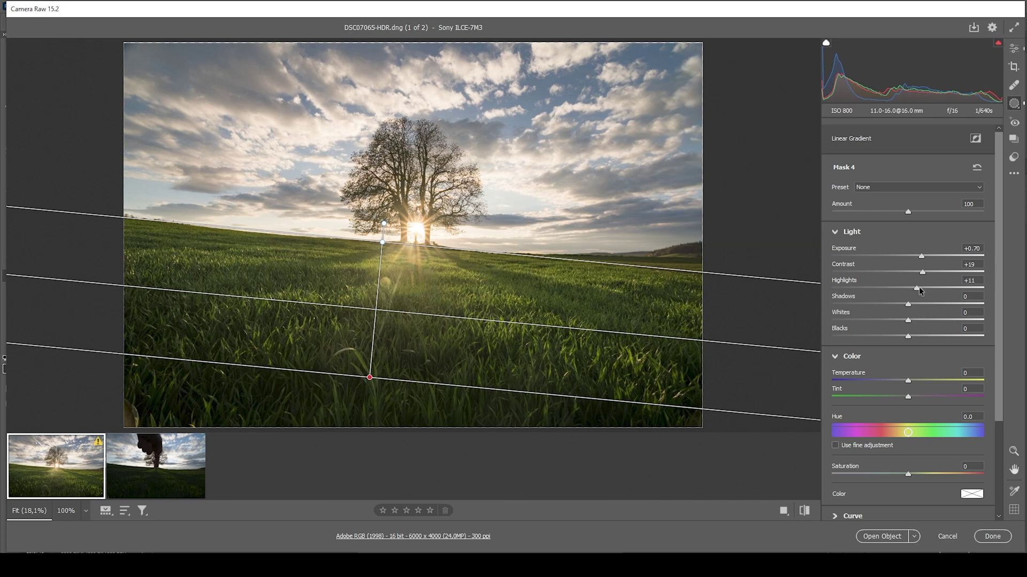
left_click_drag(918, 288, 927, 288)
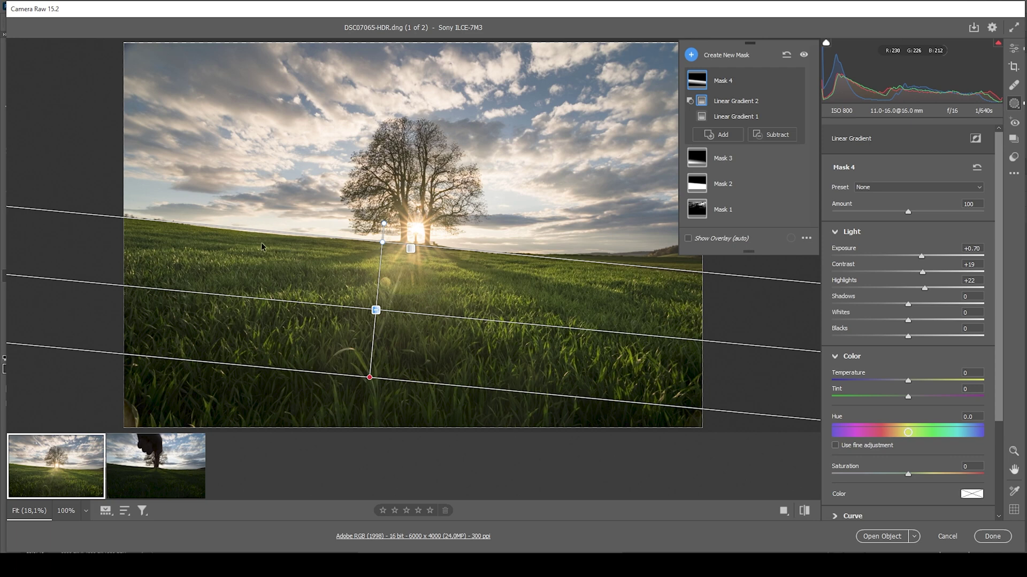
left_click(780, 139)
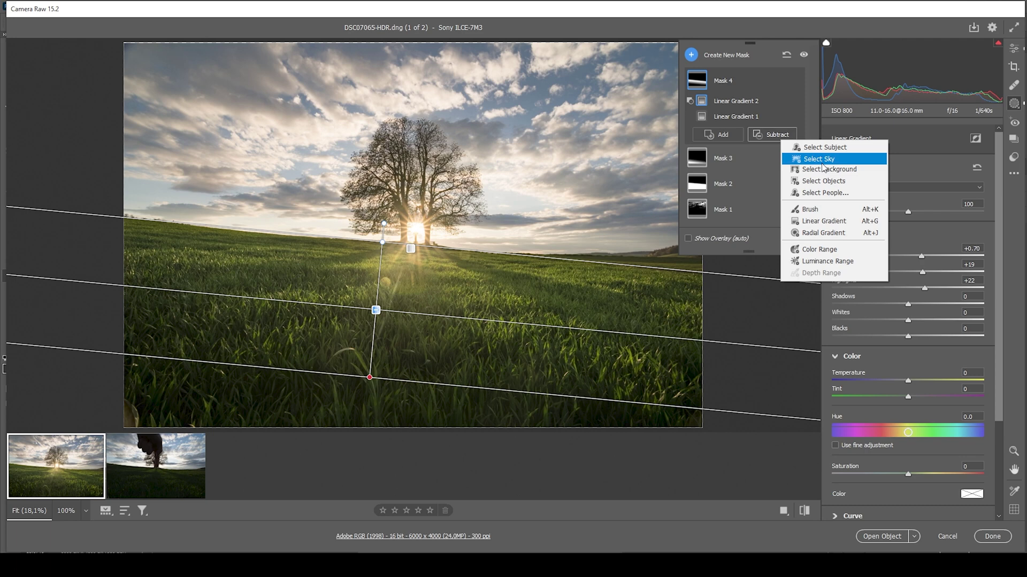
left_click(819, 159)
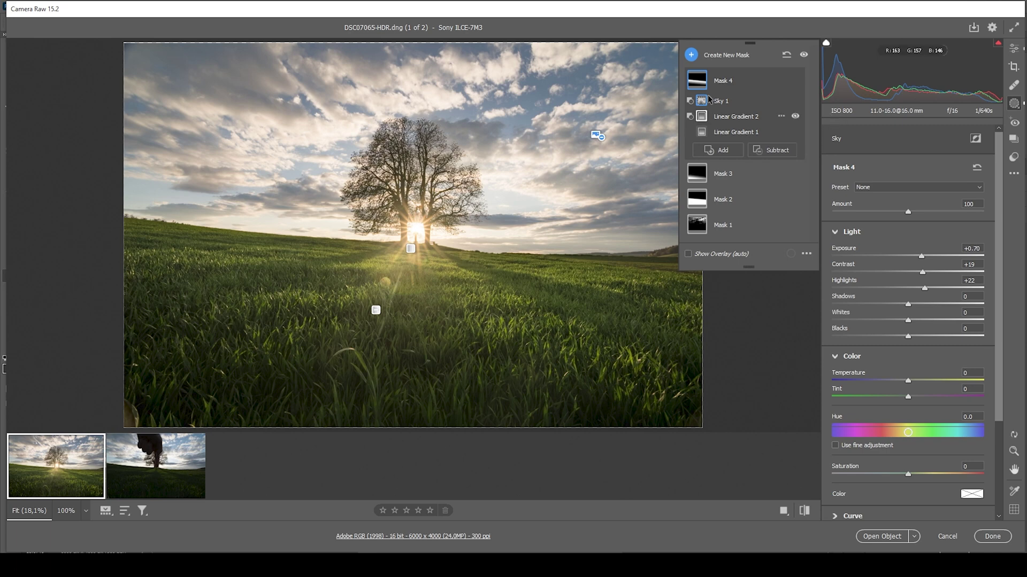
Add a linear gradient down from the top of the sky at Exposure -0.50.
left_click(690, 55)
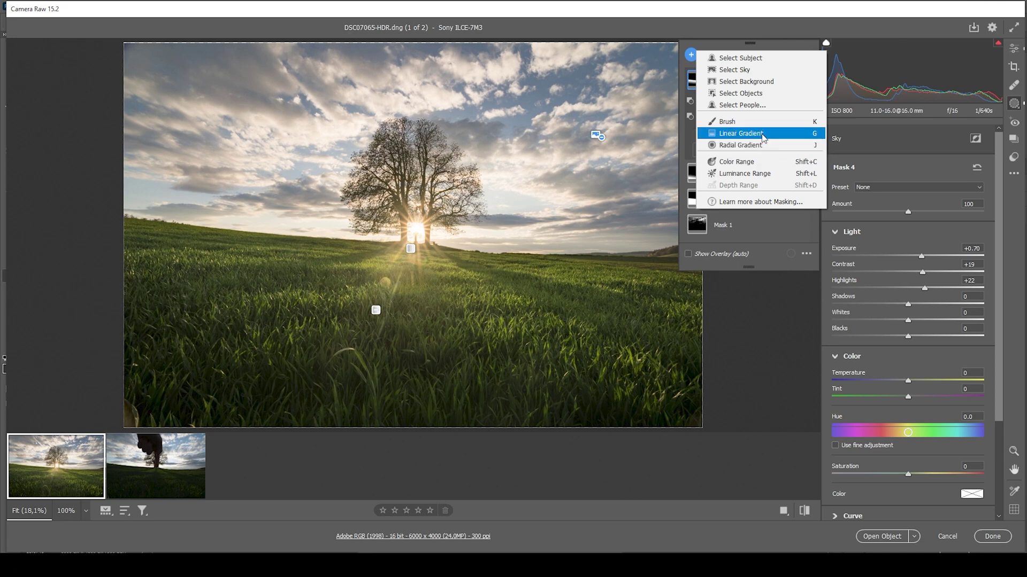
left_click(739, 132)
left_click_drag(484, 49, 476, 129)
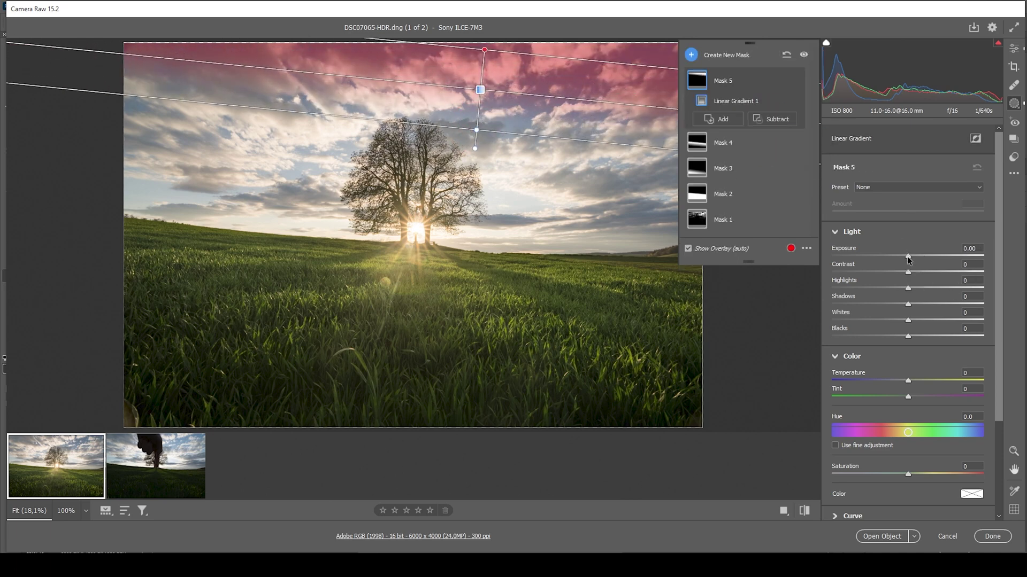
left_click_drag(907, 259, 903, 259)
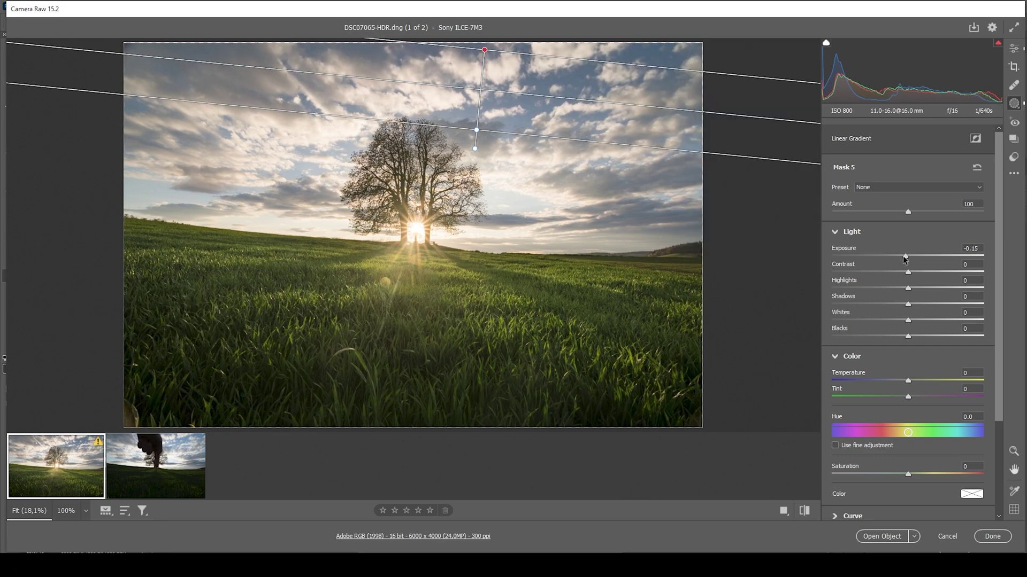
left_click_drag(904, 259, 899, 259)
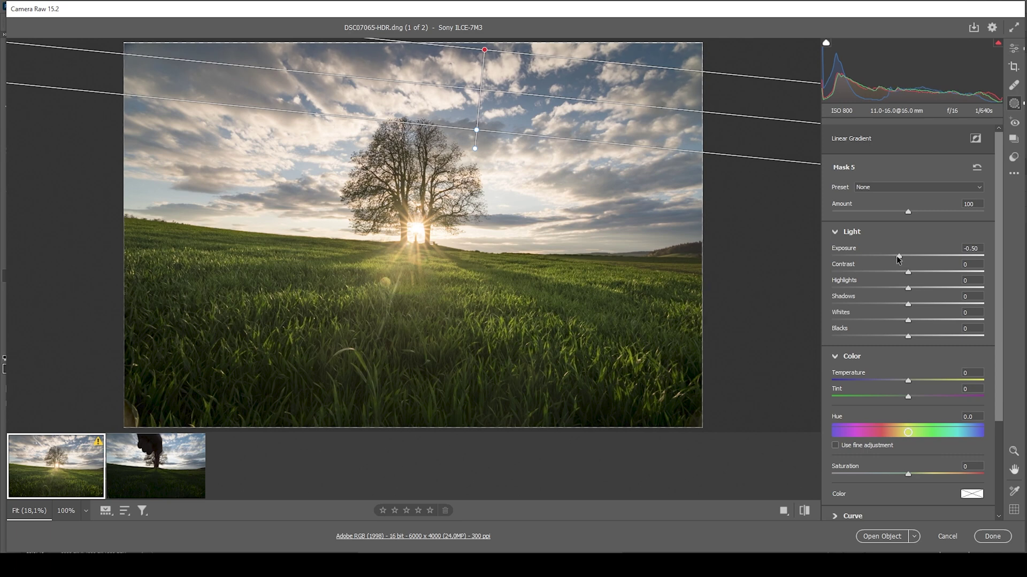
Compare the image with all masks hidden and shown, then return to the main edit settings.
left_click(1014, 103)
left_click(1014, 103)
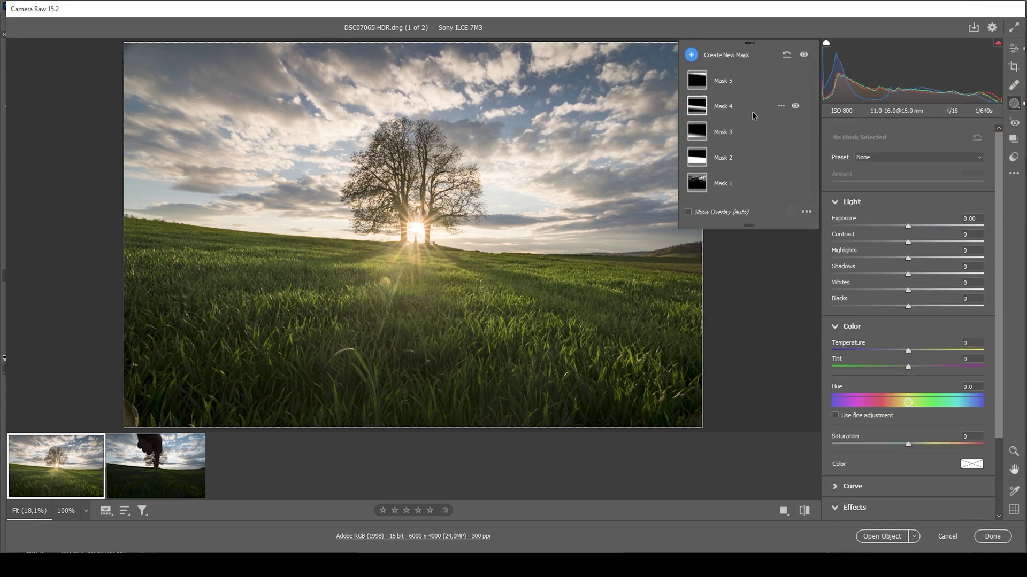
left_click(804, 55)
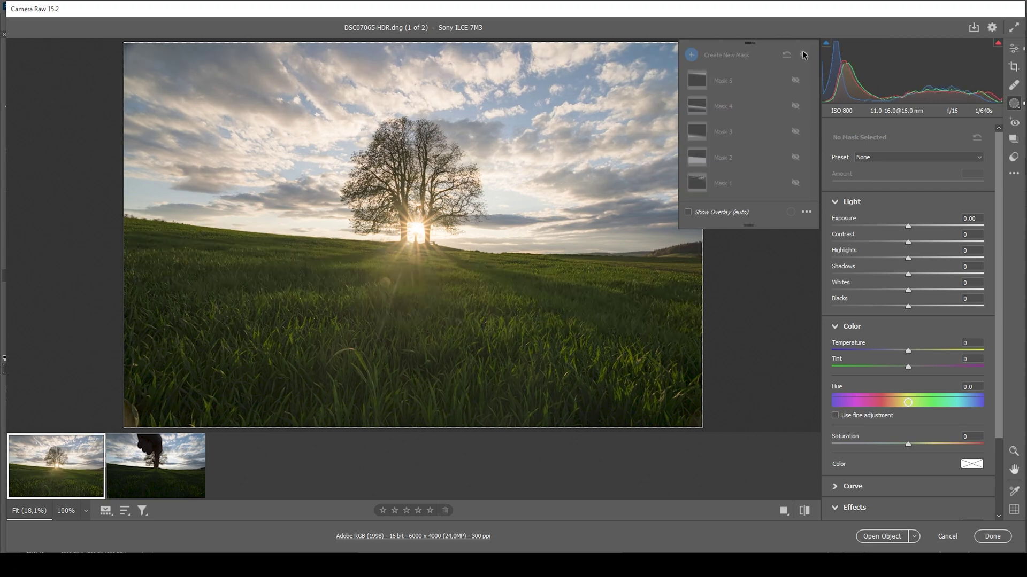
left_click(804, 54)
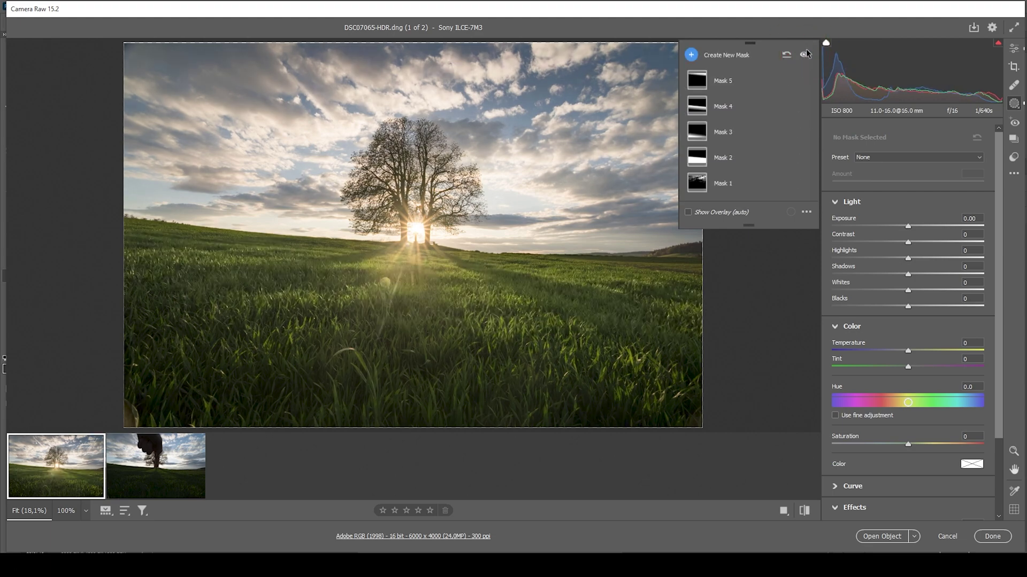
left_click(805, 54)
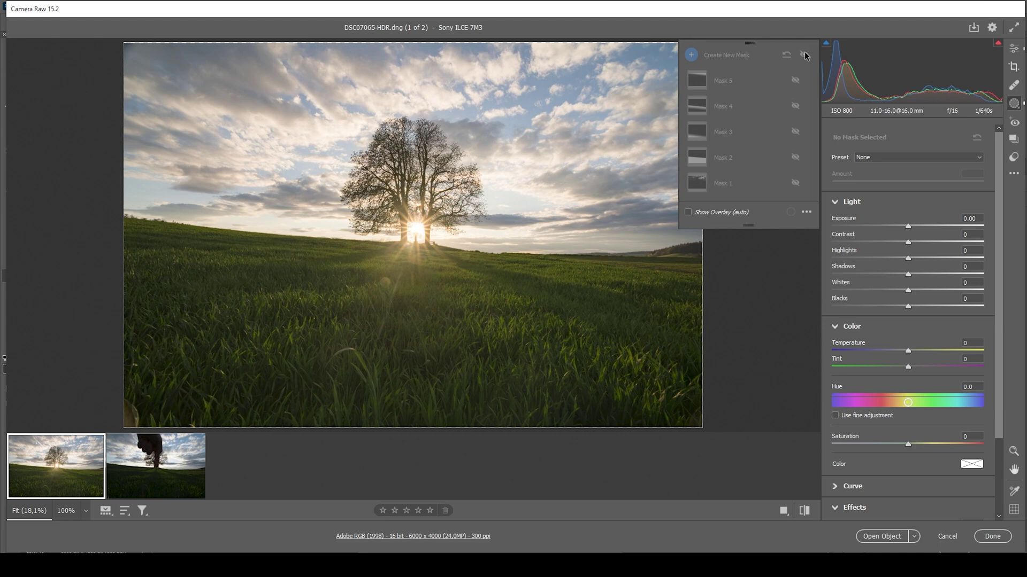
left_click(804, 53)
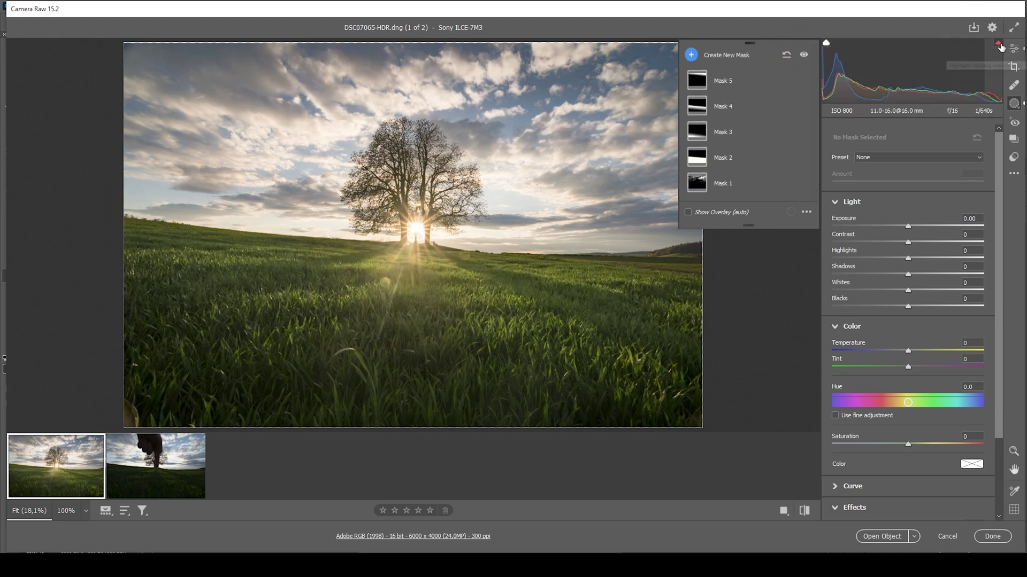
left_click(1013, 48)
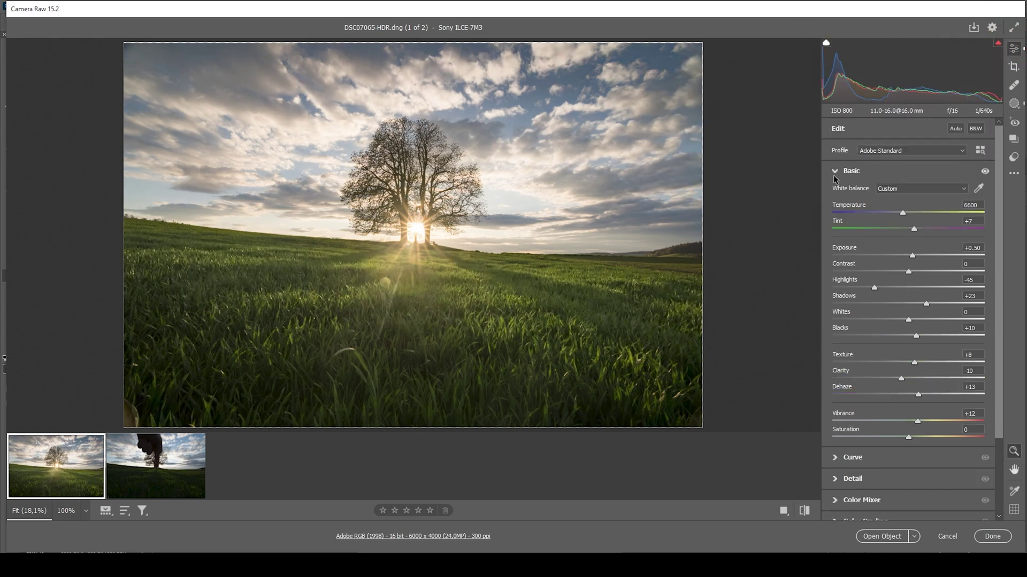
In Color Mixer luminance, set Blues -41 and Greens +61, comparing before and after.
left_click(834, 171)
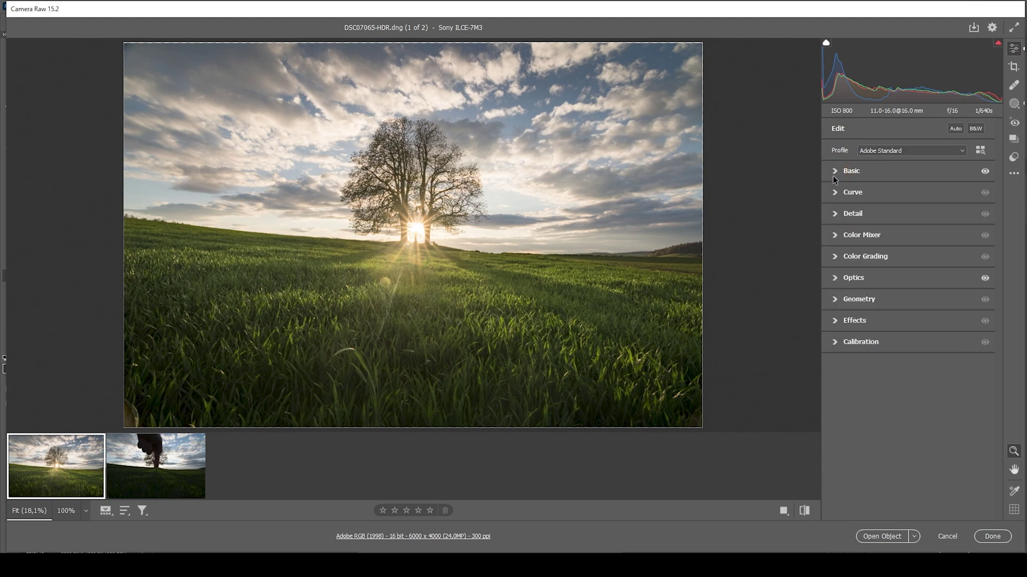
left_click(835, 236)
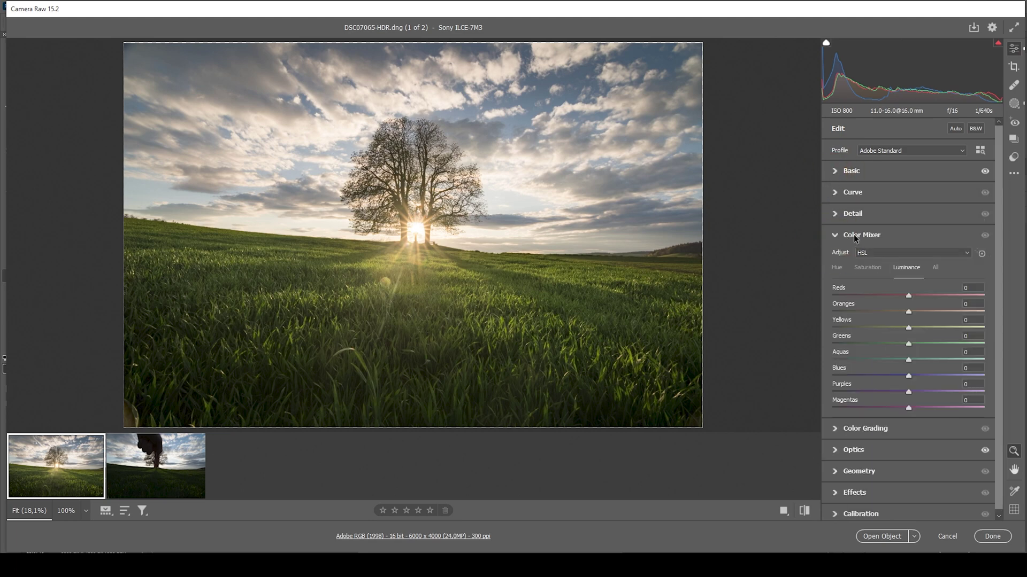
left_click(874, 269)
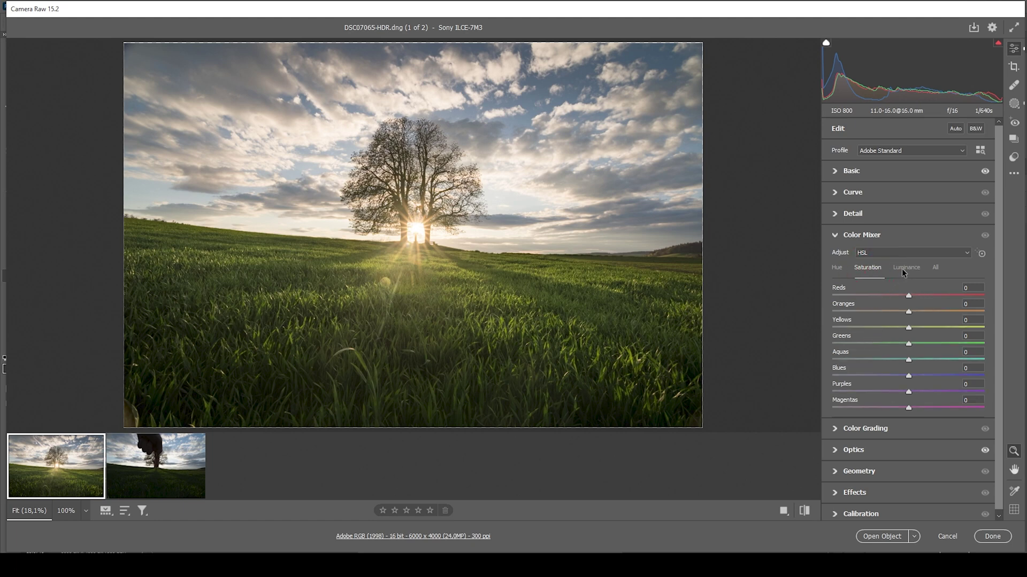
left_click(903, 268)
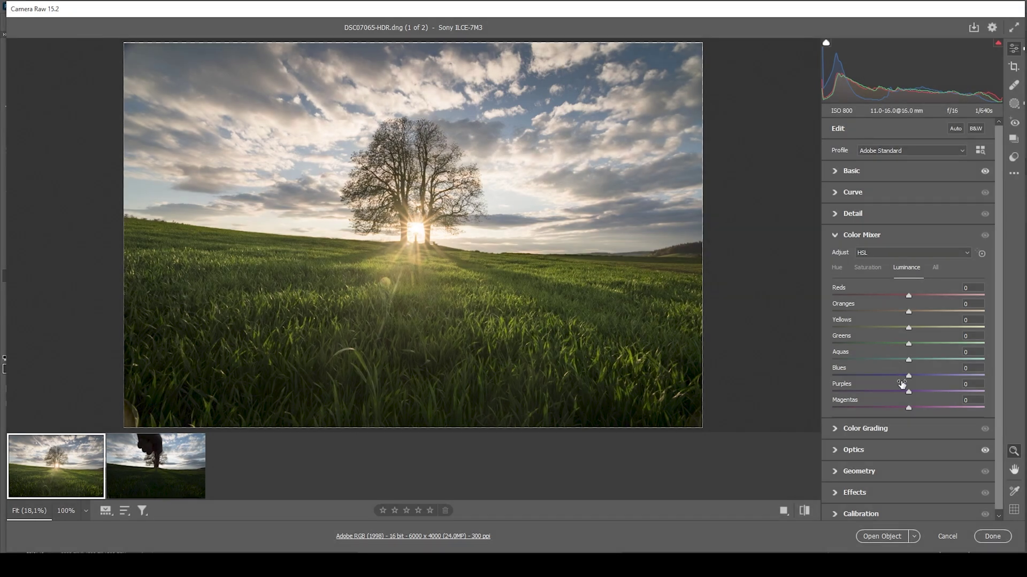
left_click_drag(908, 377, 877, 377)
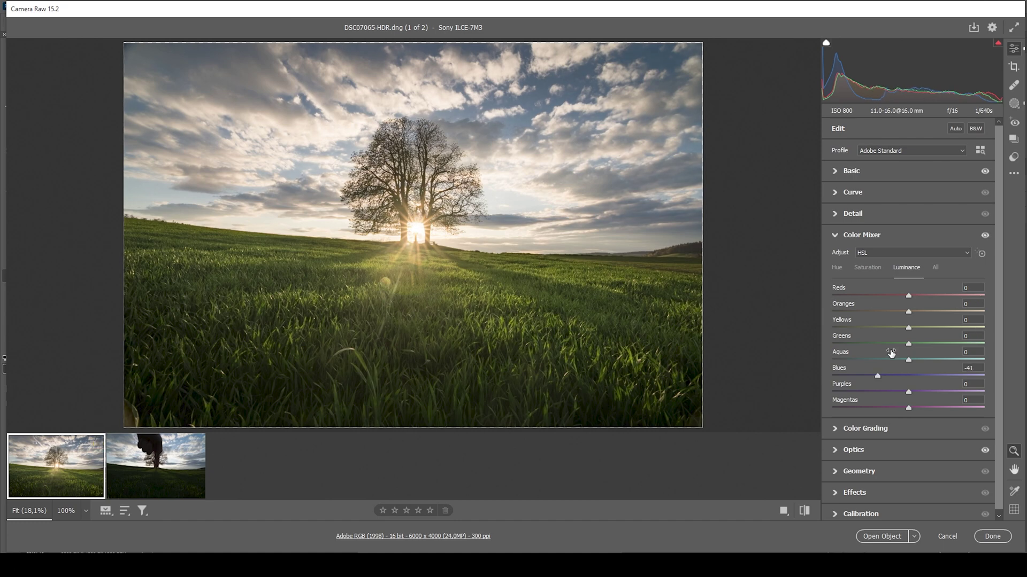
left_click_drag(910, 345, 954, 343)
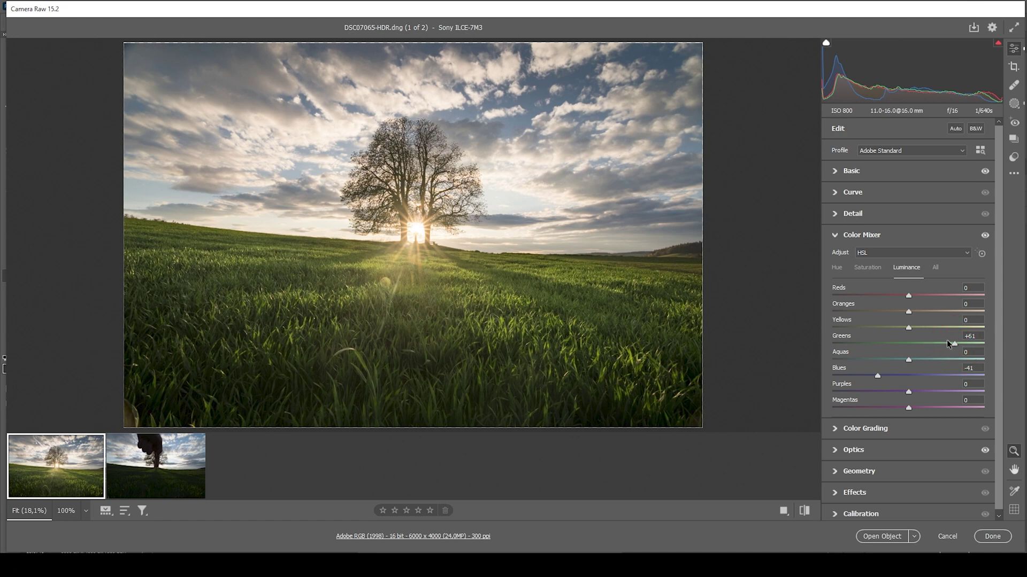
left_click(984, 236)
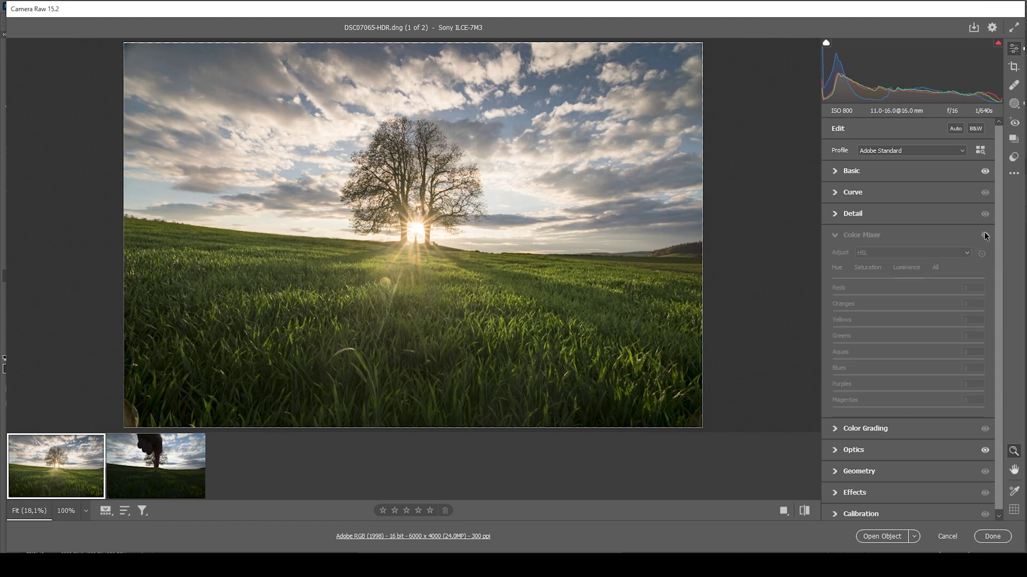
left_click(985, 236)
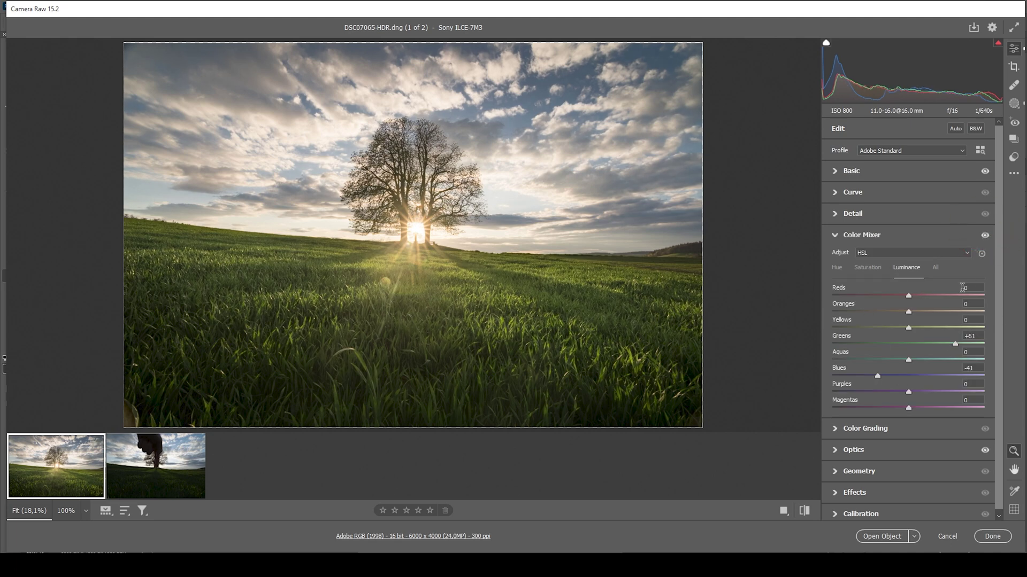
Raise the Oranges and Blues saturation in the Color Mixer.
left_click(870, 270)
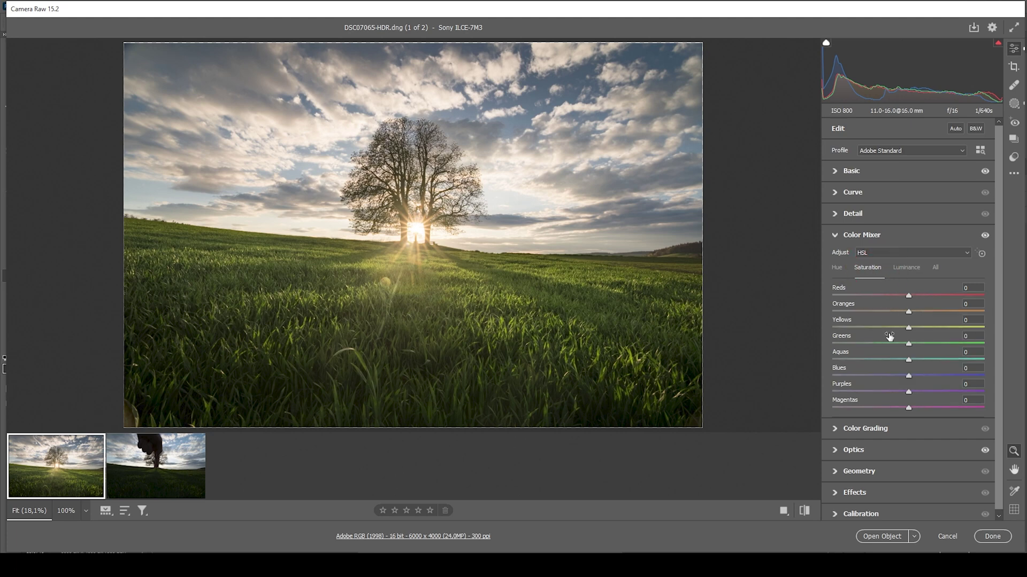
left_click_drag(908, 313, 924, 327)
left_click_drag(908, 376, 933, 376)
left_click(862, 237)
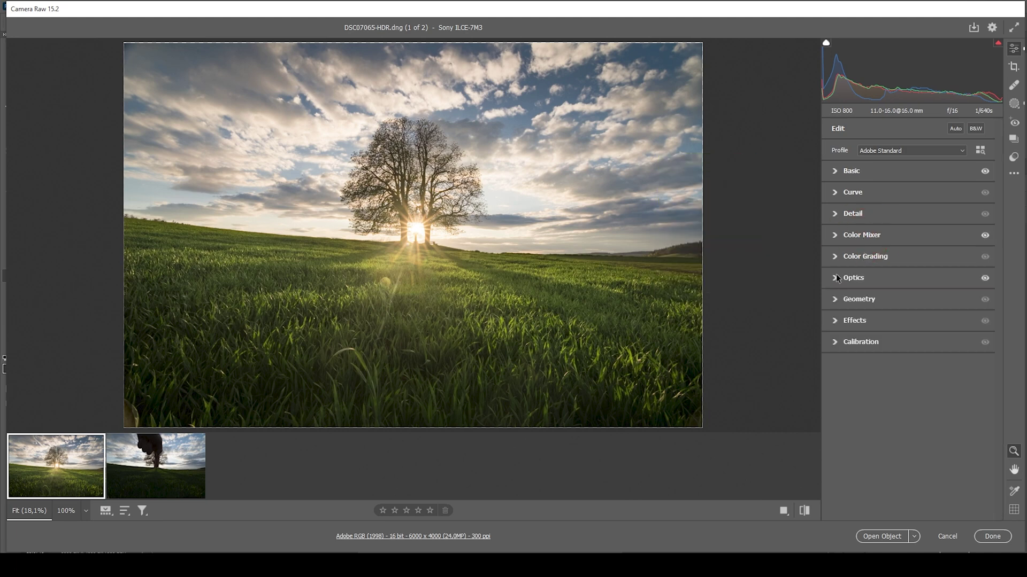
Tint the highlights warm in Color Grading with Hue 38 and Saturation 11.
left_click(834, 258)
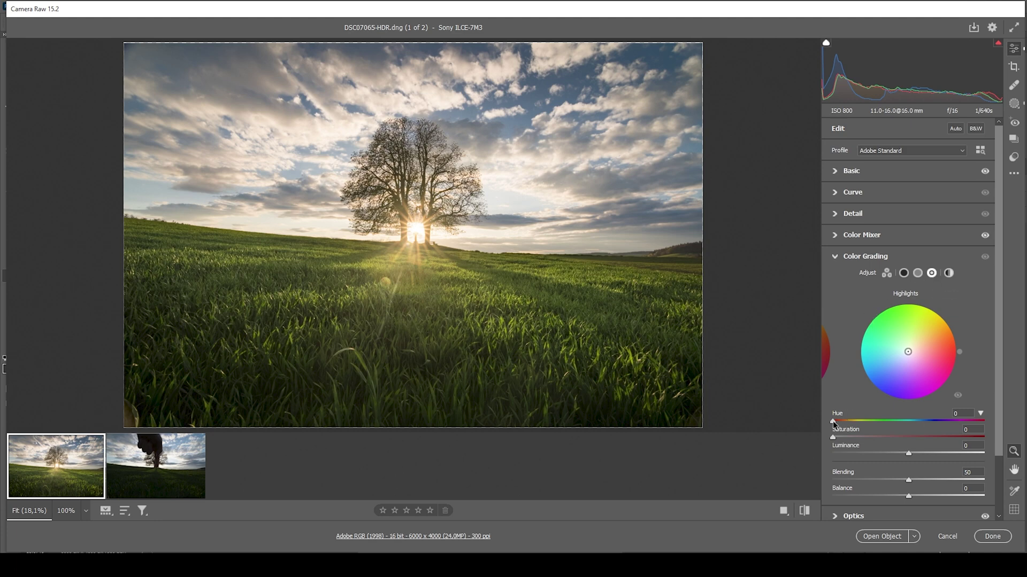
left_click_drag(833, 422, 849, 422)
left_click_drag(833, 437, 849, 438)
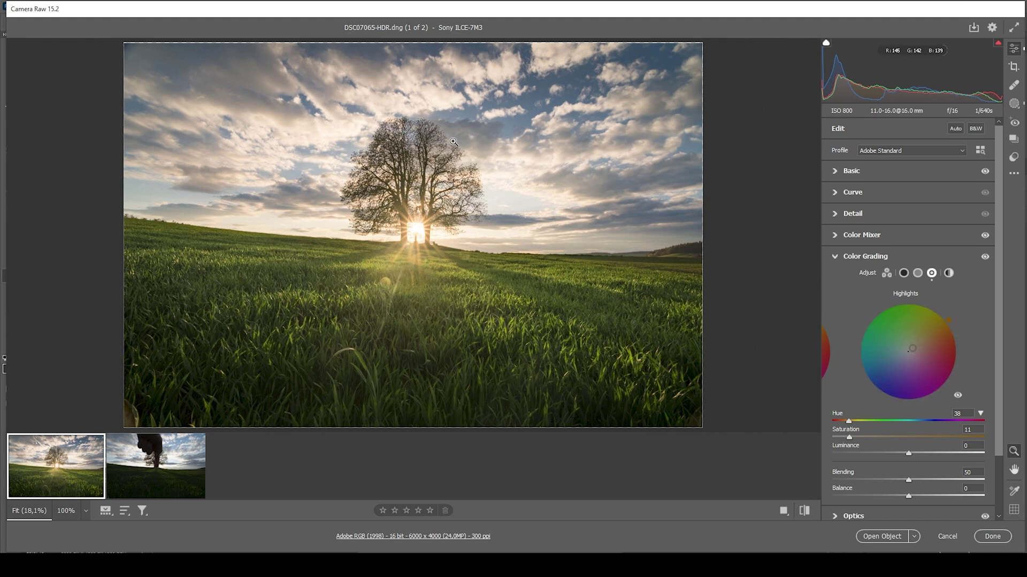
left_click(835, 257)
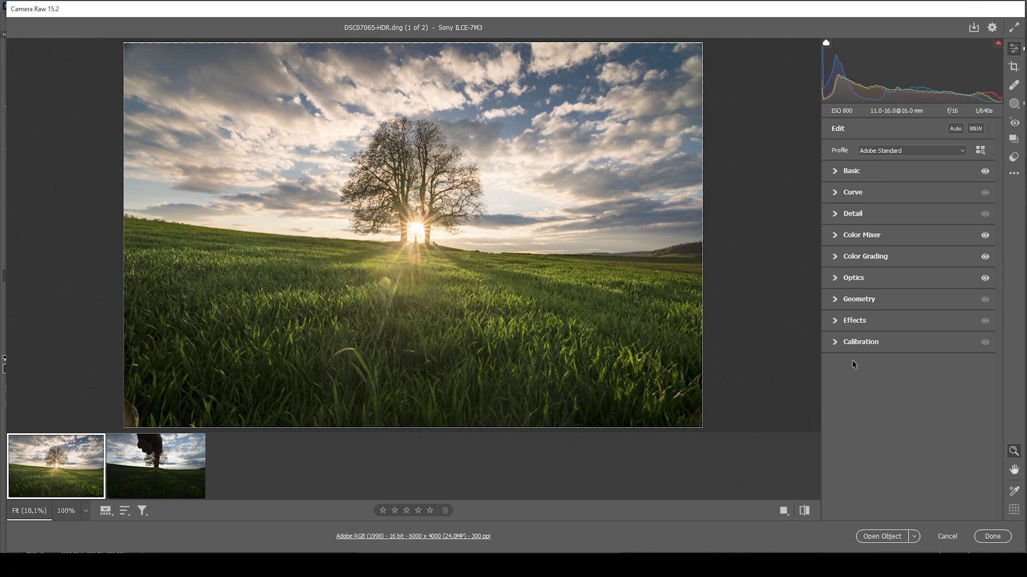
Set Calibration Blue Primary Saturation to +11.
left_click(832, 345)
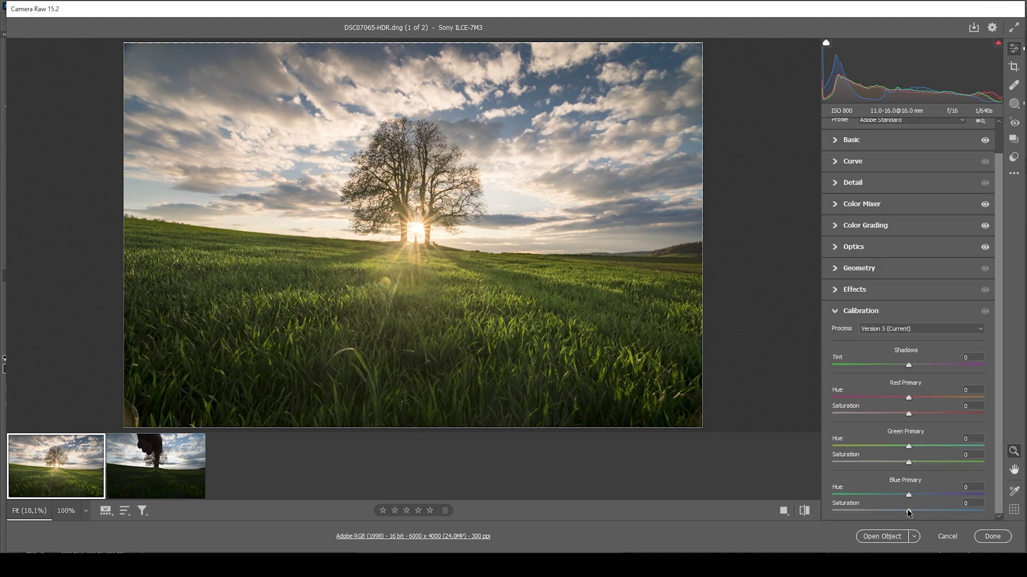
left_click_drag(909, 511, 917, 510)
left_click_drag(919, 509, 917, 508)
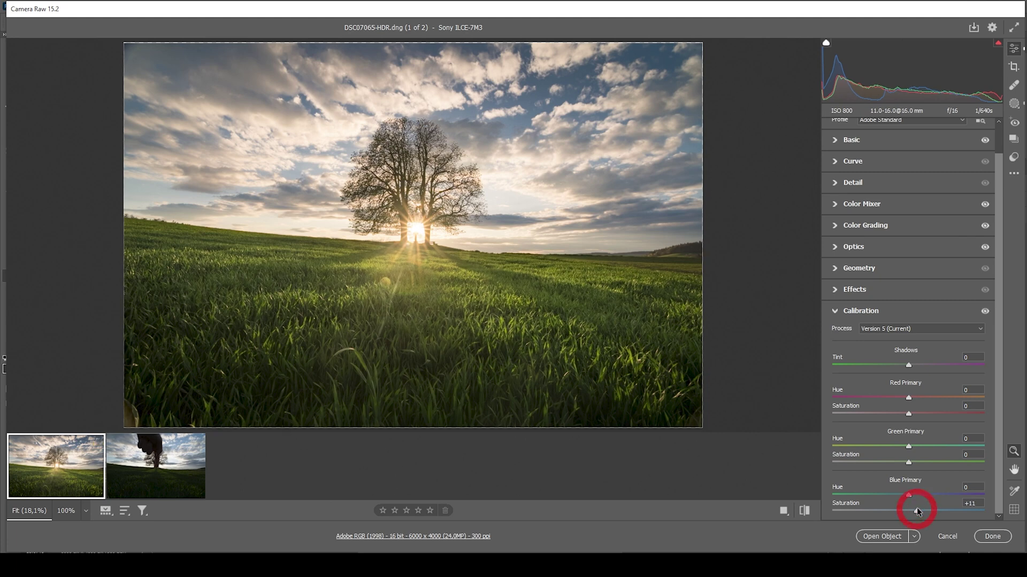
left_click(832, 313)
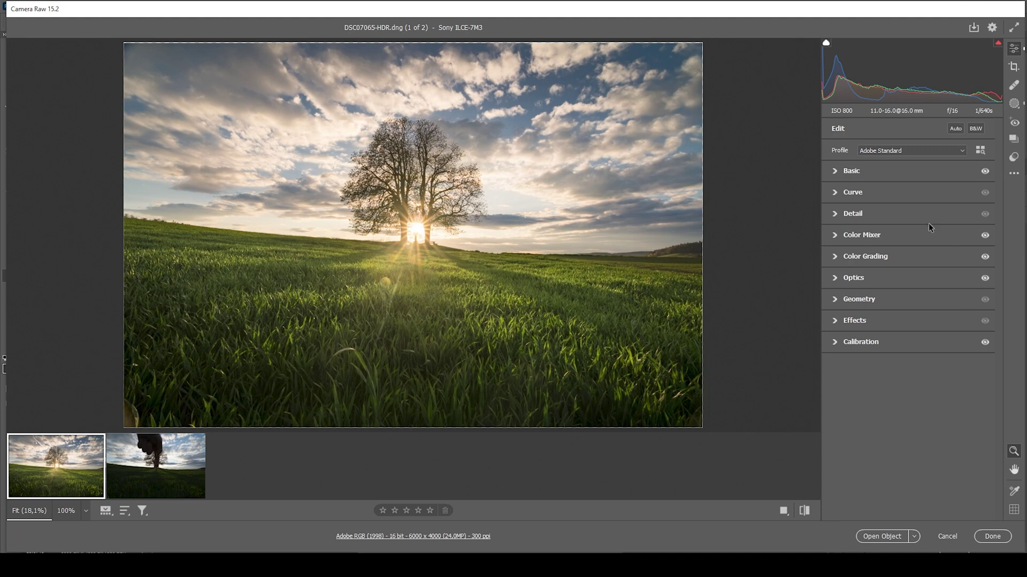
Set sharpening Amount 81, Detail 100 and Masking 92 in the Detail panel.
left_click(838, 214)
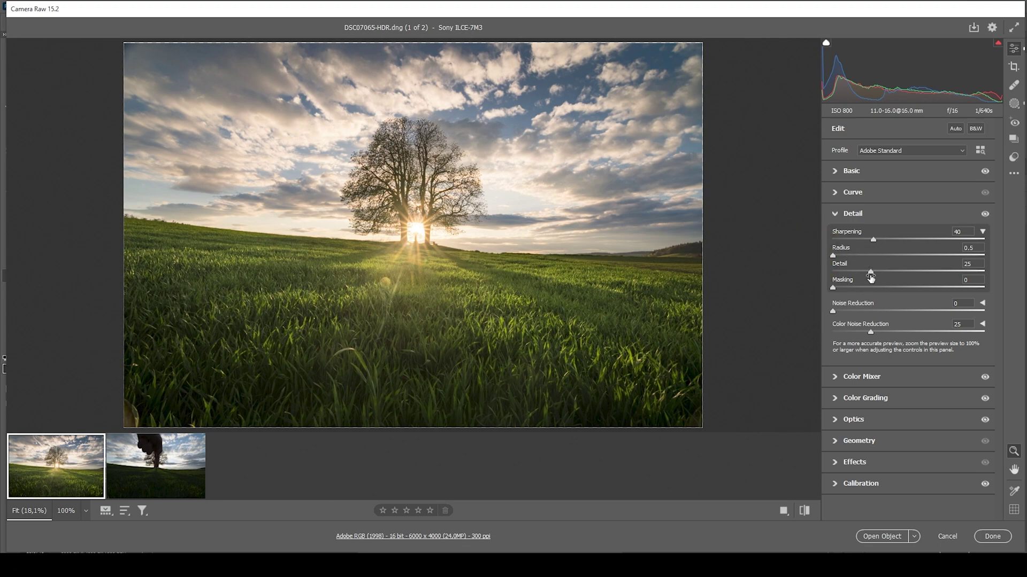
left_click_drag(869, 272, 1006, 282)
left_click_drag(832, 286, 976, 290)
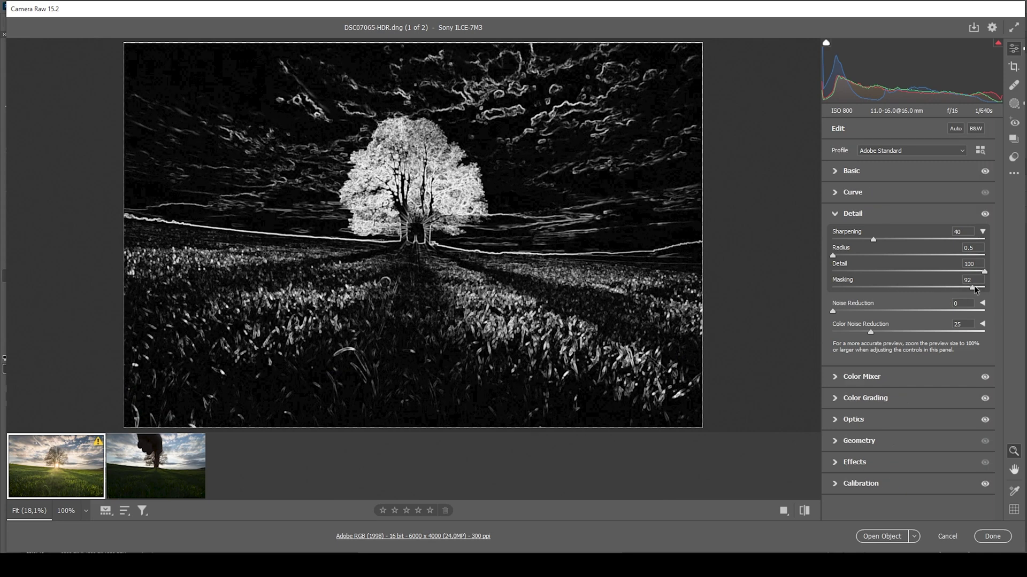
left_click_drag(976, 289, 975, 289)
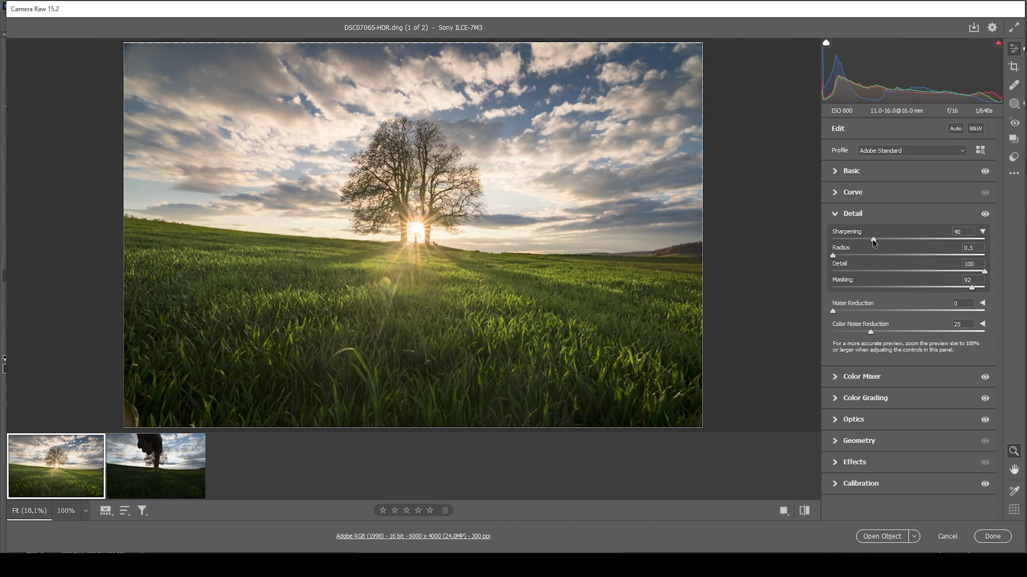
left_click_drag(873, 240, 915, 242)
left_click(852, 213)
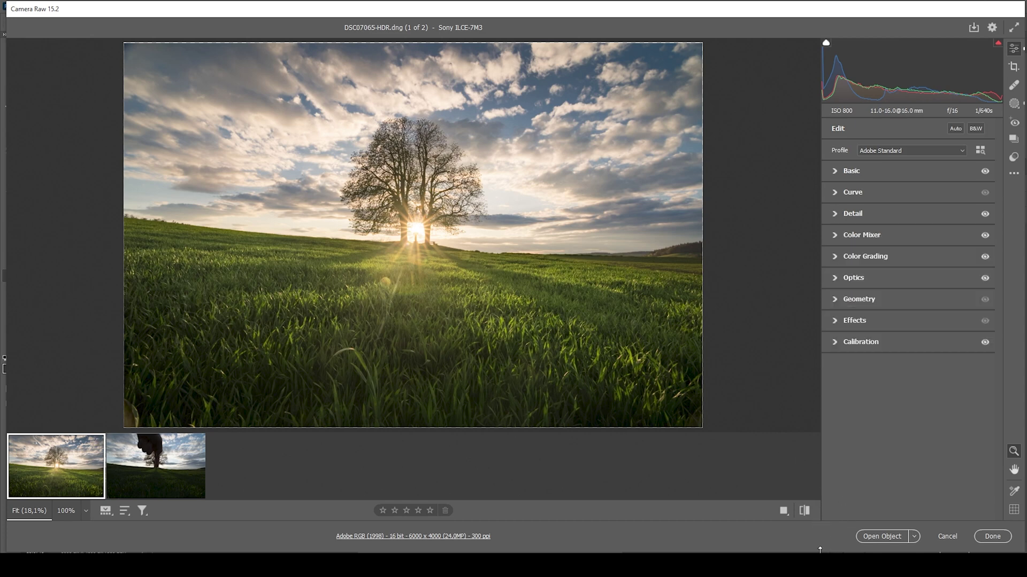
Compare against defaults, then sync all of the tree photo's settings onto the finger photo.
left_click(806, 514)
left_click(807, 514)
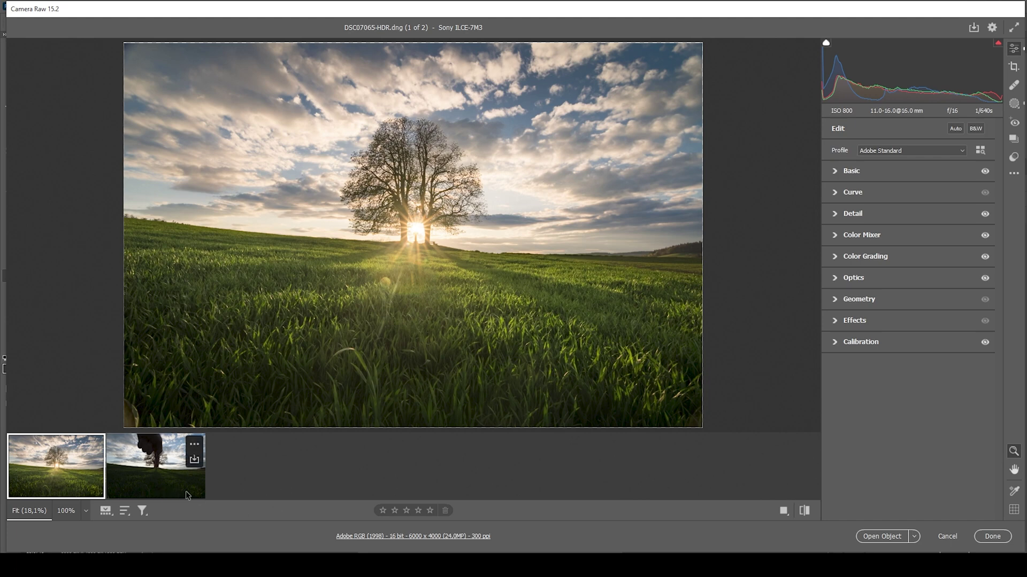
mouse_move(155, 492)
left_click(158, 481, "ctrl")
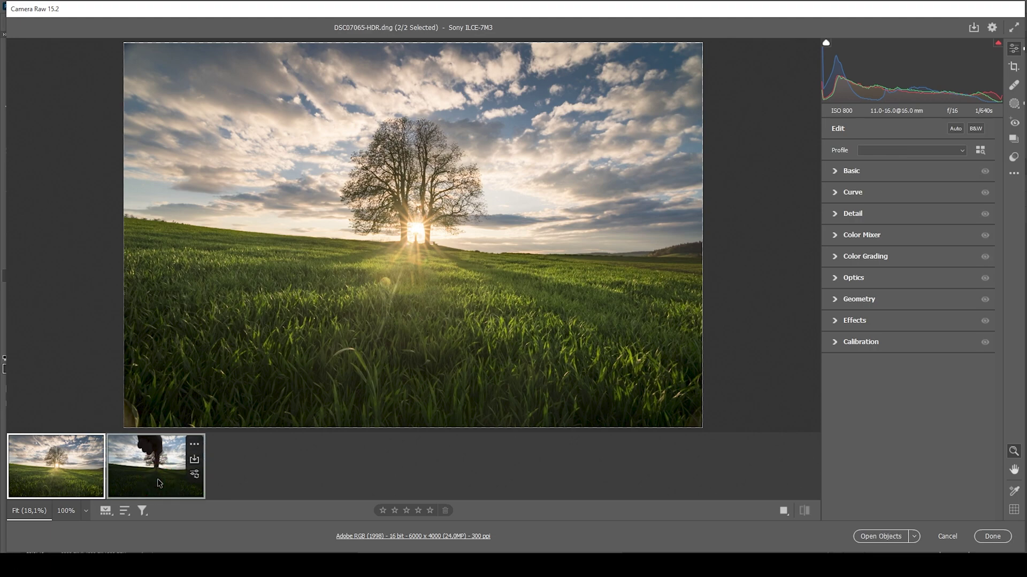
right_click(160, 484)
left_click(246, 316)
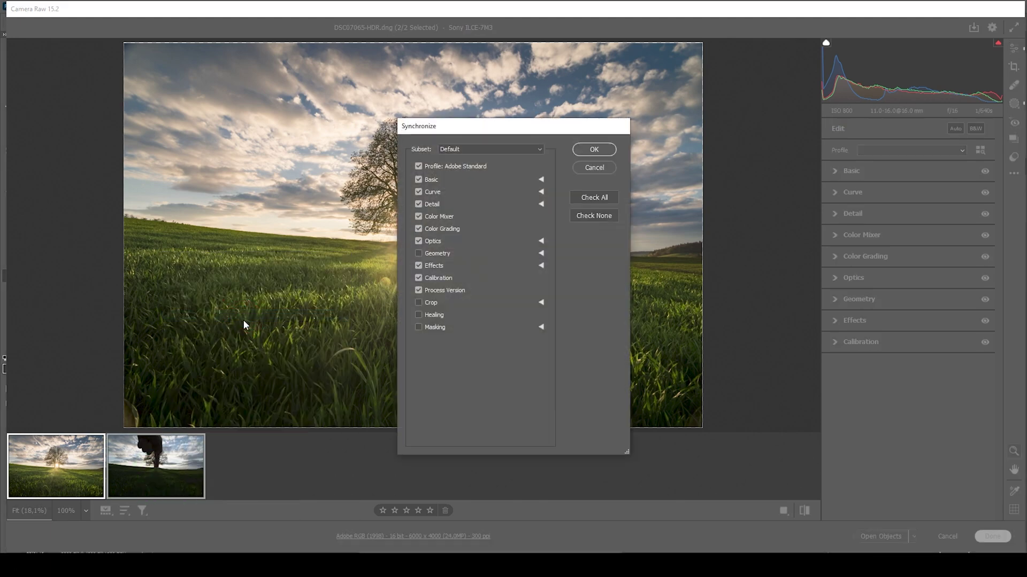
left_click(594, 198)
left_click(594, 150)
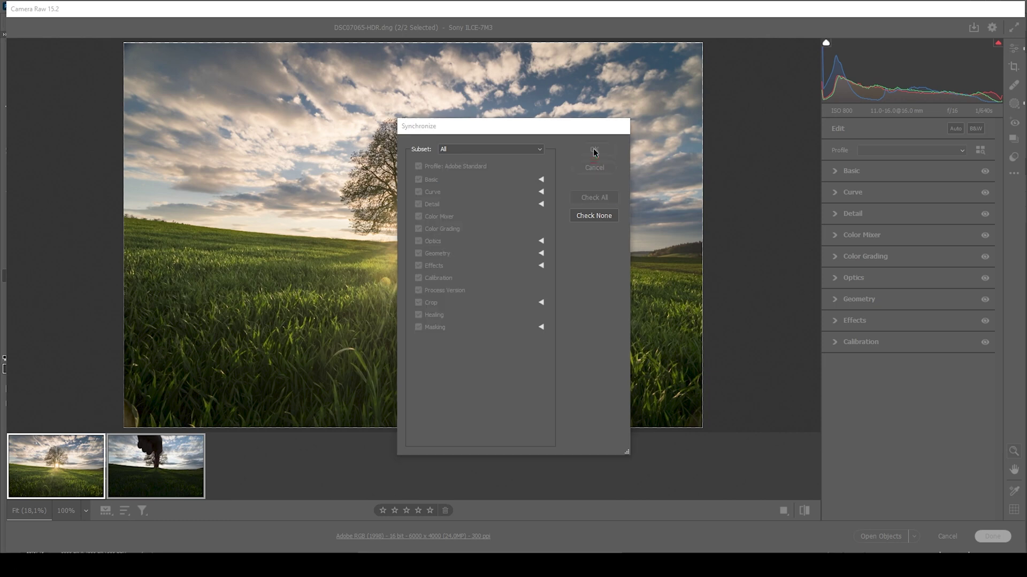
Check the synced edits on the finger photo, reselect both photos and open them in Photoshop.
left_click(180, 468)
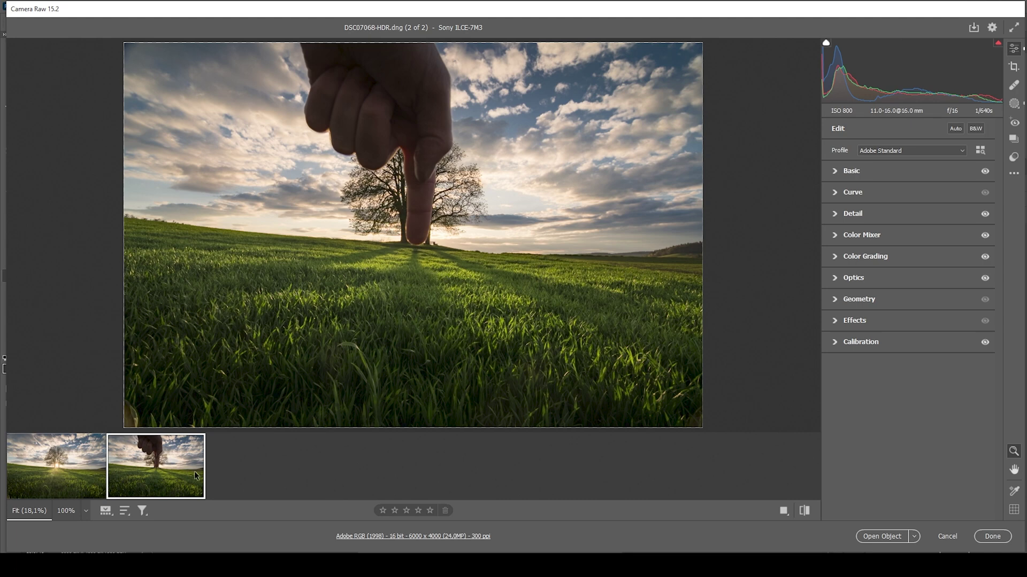
left_click(65, 473)
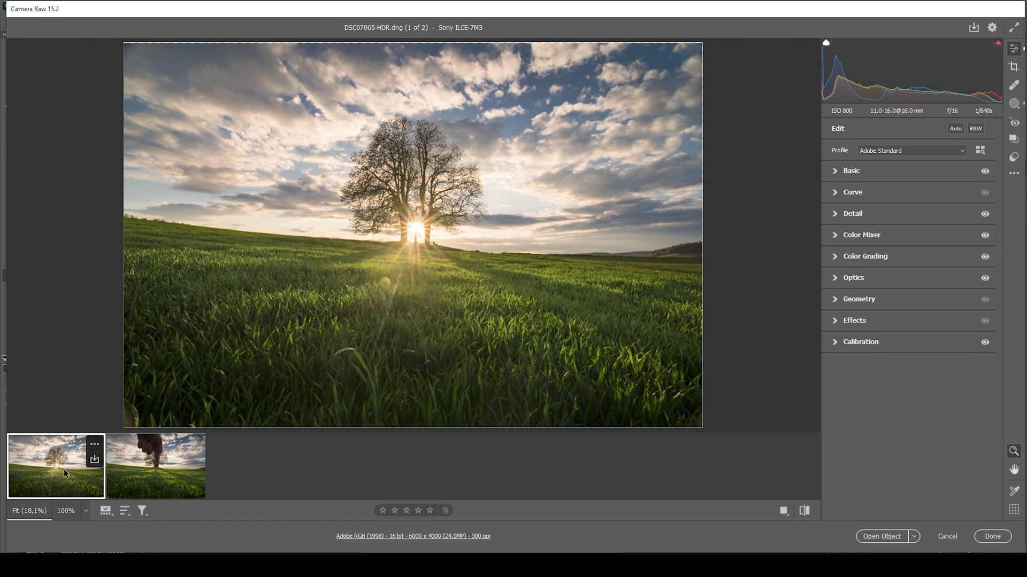
left_click(147, 467)
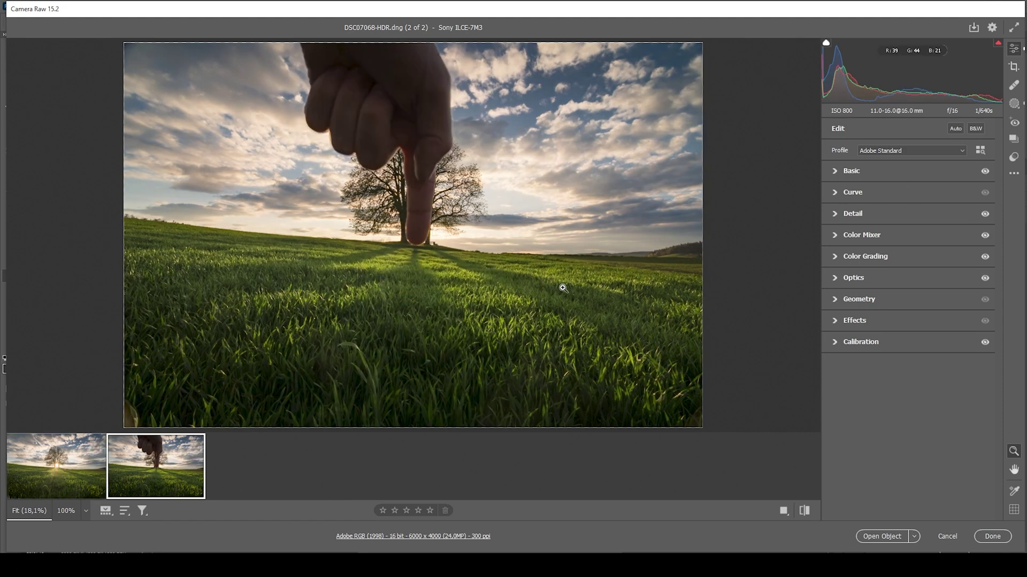
mouse_move(67, 481)
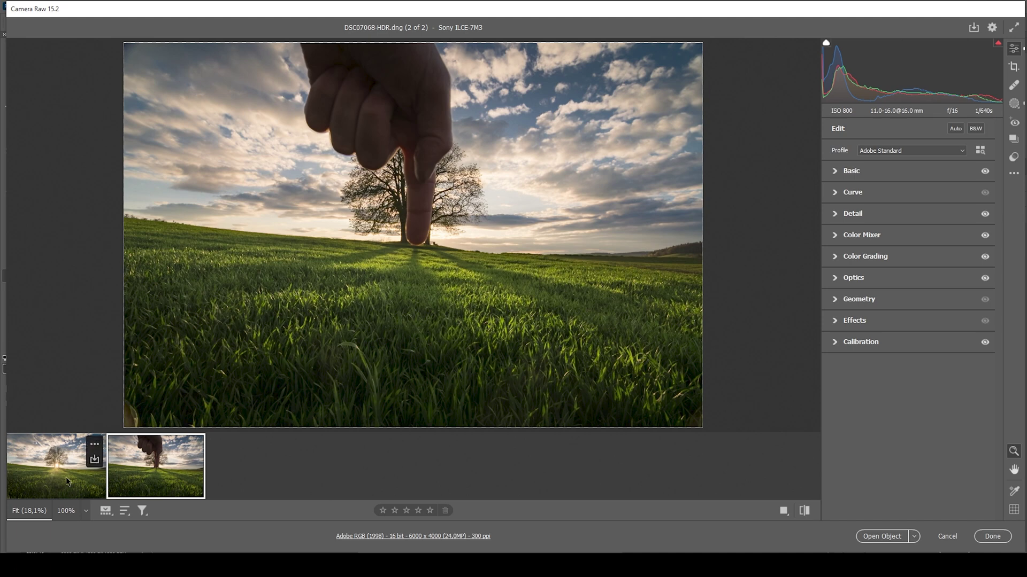
left_click(64, 484)
left_click(148, 485, "shift")
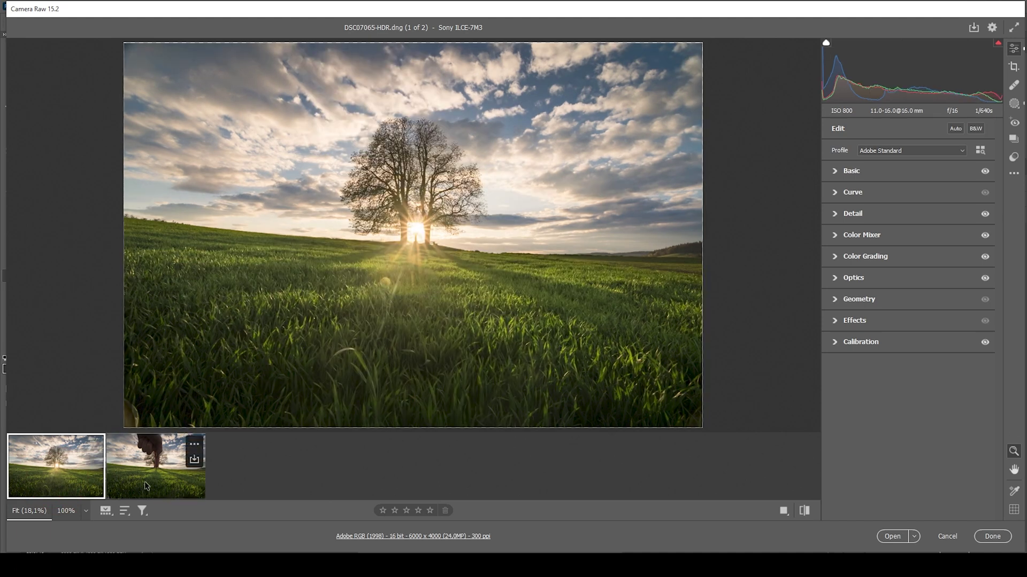
left_click(885, 537)
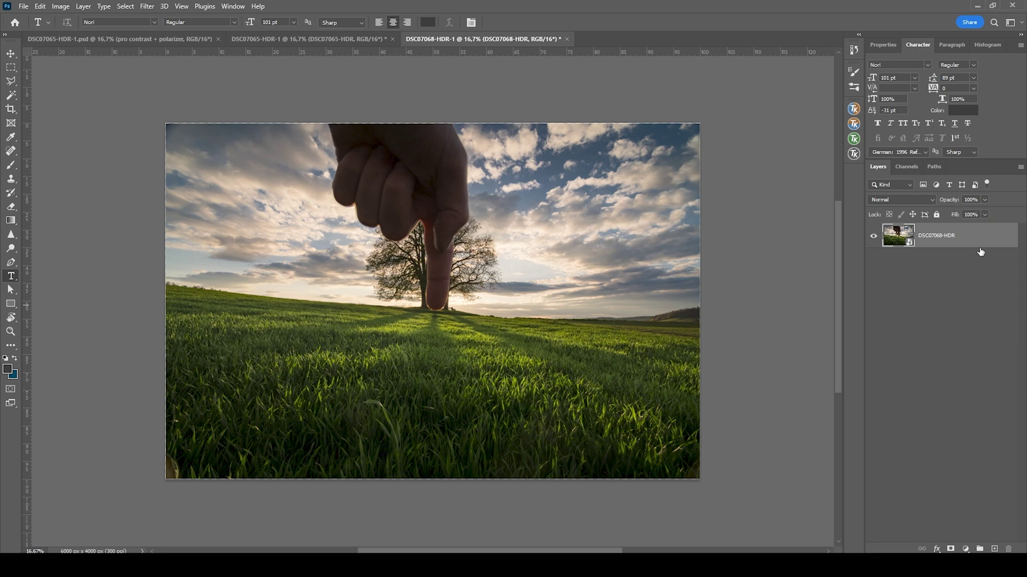
Paste the whole finger-blocked exposure as Layer 1 in the DSC07065-HDR-1 tree document.
key("ctrl+a")
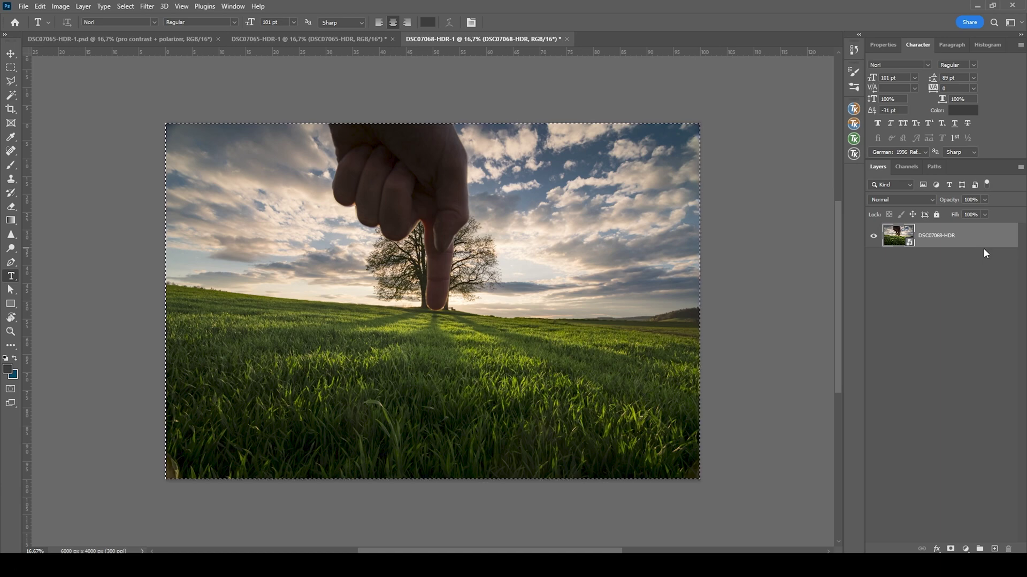
left_click(309, 34)
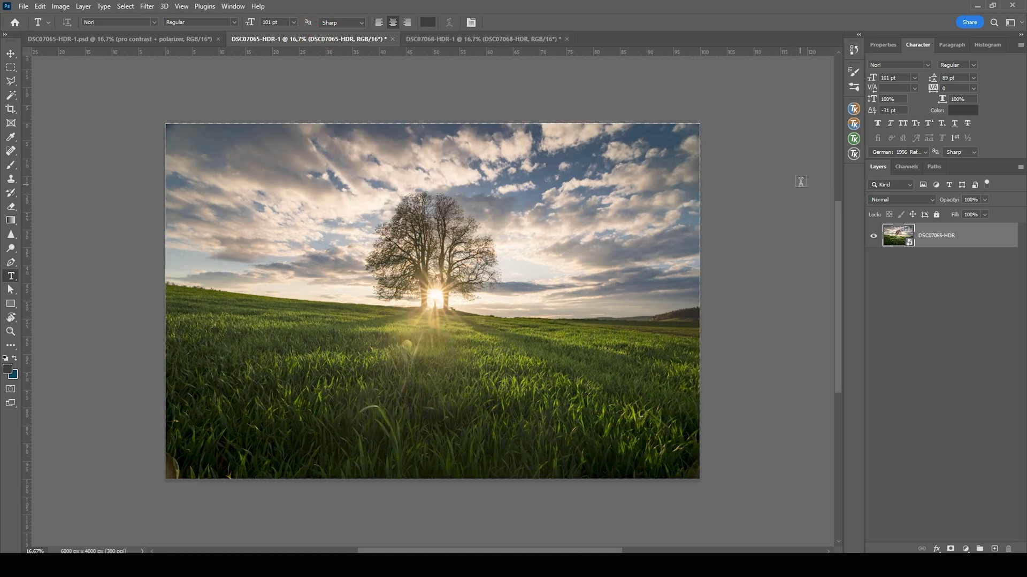
key("ctrl+v")
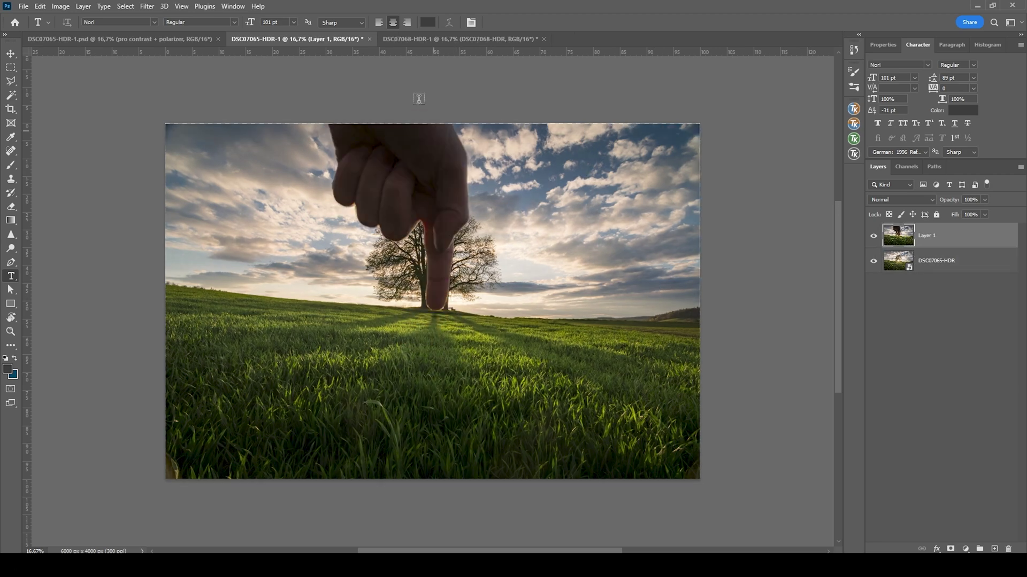
Add a layer mask to Layer 1 and set up a soft black brush of about 704 px.
left_click(950, 549)
scroll(435, 279, "up", 5)
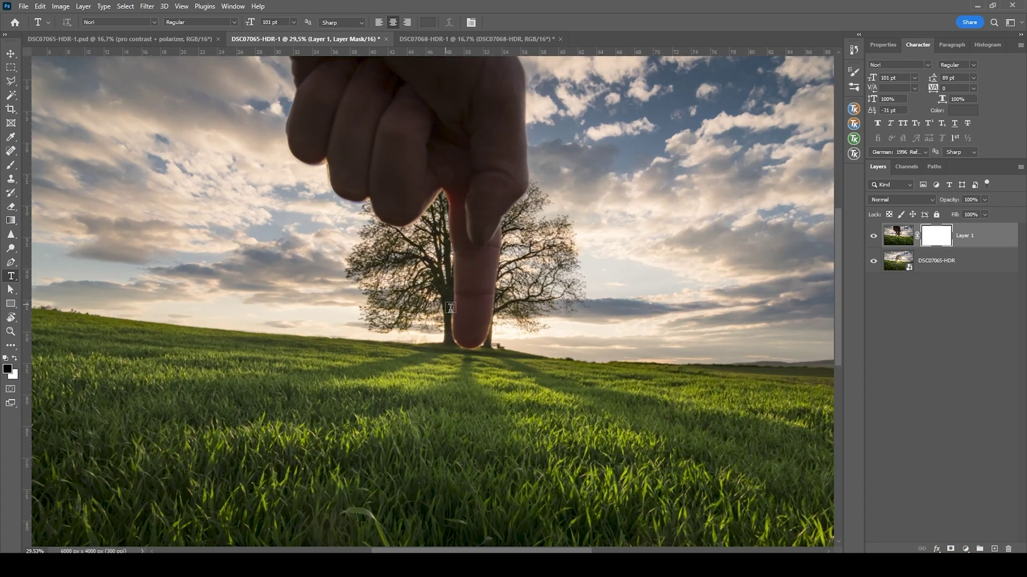
key("b")
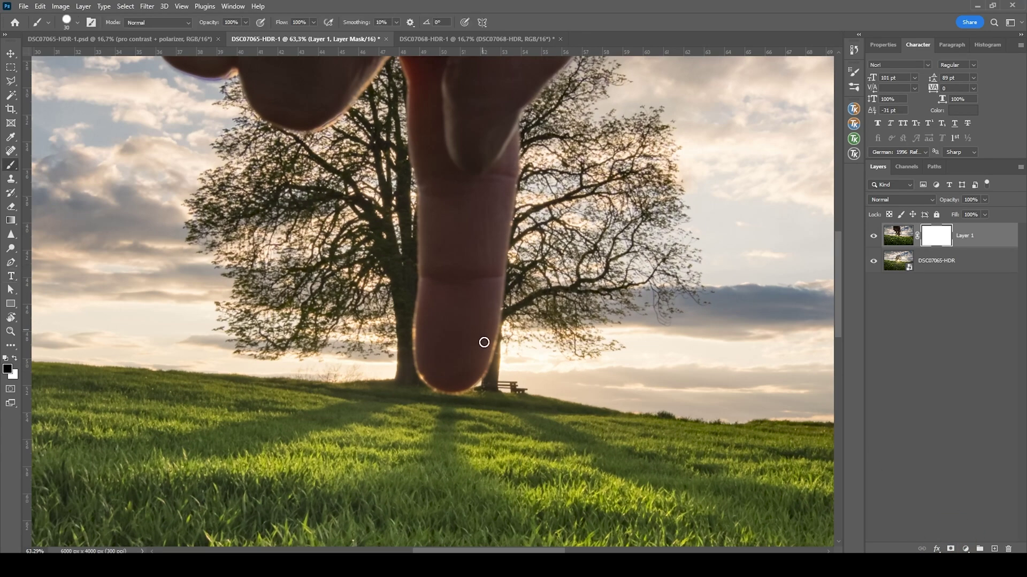
mouse_move(524, 377)
left_mouse_down()
mouse_move(556, 377)
mouse_move(525, 417)
mouse_move(550, 394)
left_mouse_up()
mouse_move(500, 412)
left_mouse_down()
mouse_move(492, 396)
mouse_move(474, 403)
left_mouse_up()
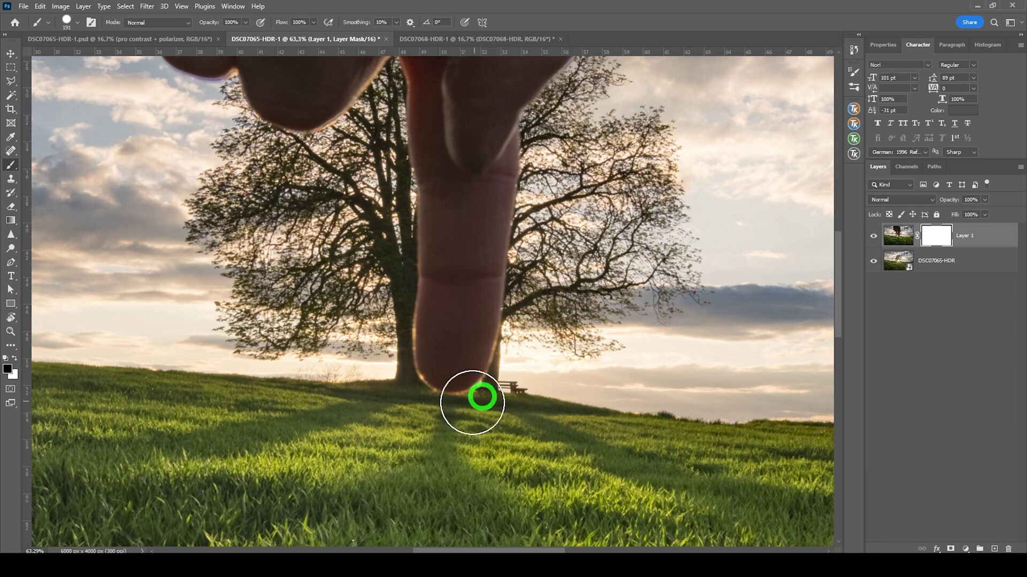
mouse_move(446, 366)
left_mouse_down()
mouse_move(454, 310)
mouse_move(447, 350)
mouse_move(442, 328)
mouse_move(443, 340)
mouse_move(458, 340)
mouse_move(467, 358)
mouse_move(450, 356)
mouse_move(467, 313)
mouse_move(465, 280)
left_mouse_up()
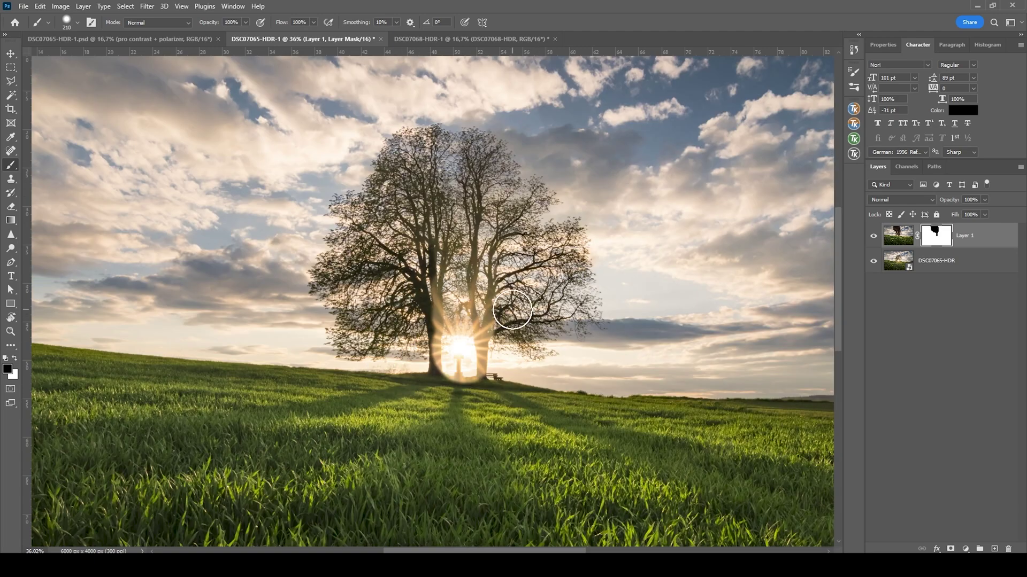
right_click(545, 350, "alt")
mouse_move(553, 351)
left_mouse_down()
mouse_move(585, 357)
mouse_move(573, 306)
left_mouse_up()
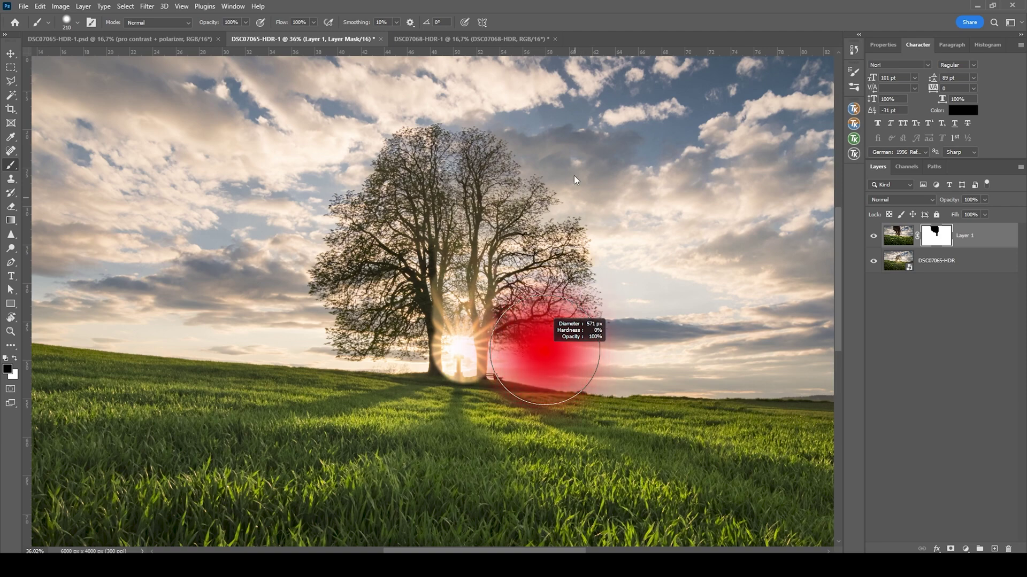
right_click(470, 332, "alt")
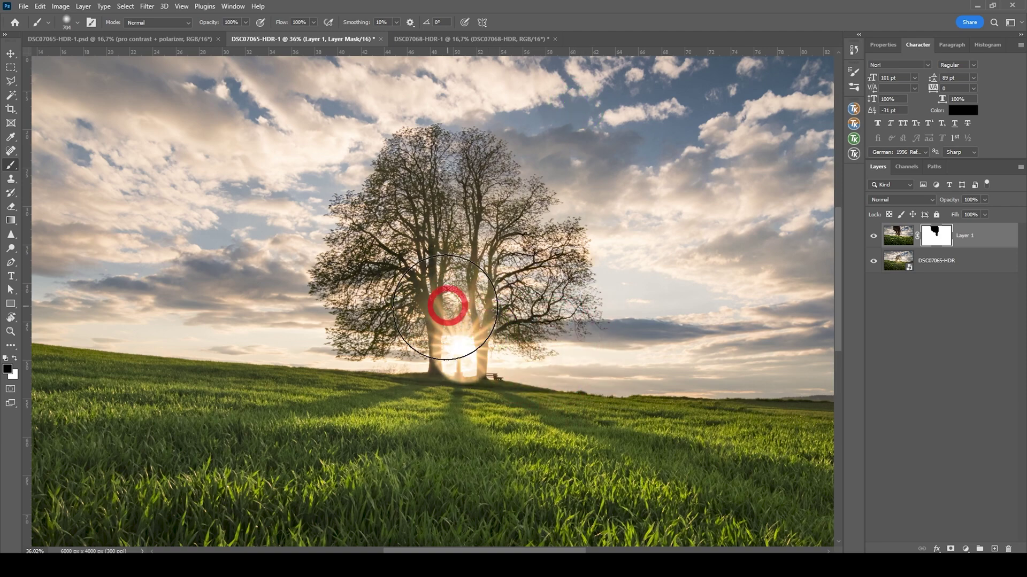
Paint the mask black over the finger, sun and trunks to reveal the sunburst.
mouse_move(375, 297)
left_mouse_down()
mouse_move(458, 342)
mouse_move(488, 303)
mouse_move(519, 308)
left_mouse_up()
scroll(518, 308, "down", 2)
mouse_move(455, 278)
left_mouse_down()
mouse_move(430, 273)
mouse_move(514, 277)
mouse_move(509, 265)
mouse_move(419, 263)
mouse_move(518, 283)
mouse_move(436, 348)
left_mouse_up()
key("[")
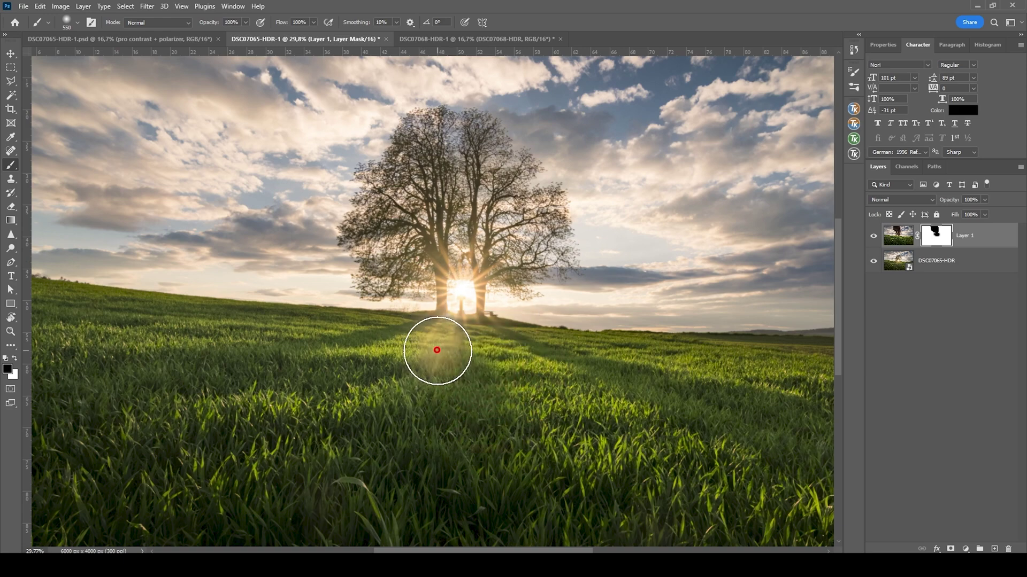
scroll(568, 376, "down", 2)
left_click(473, 296)
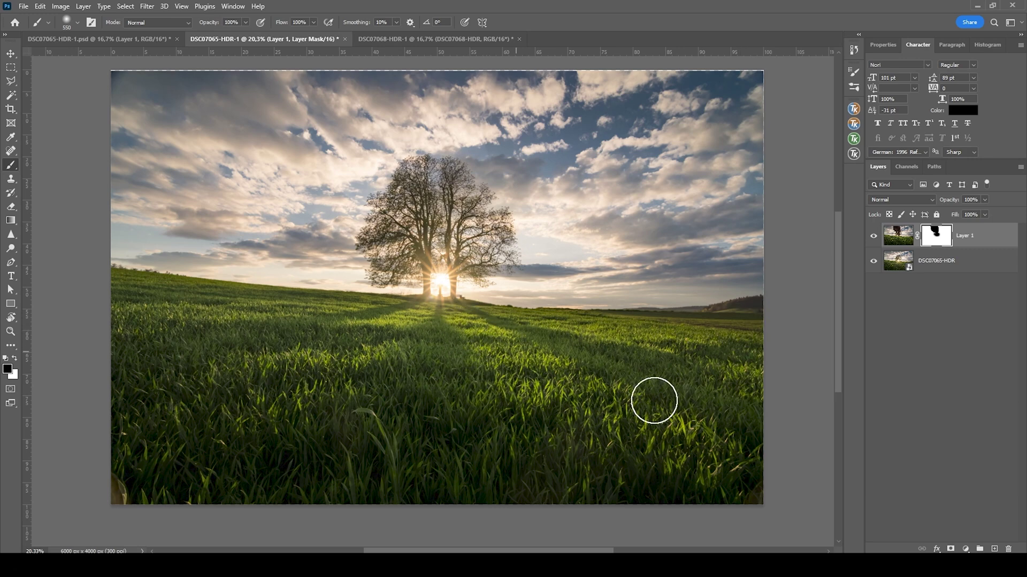
Add a Soft Light layer and pick a brightened warm tan colour sampled from the sky.
left_click(994, 549)
left_click(901, 199)
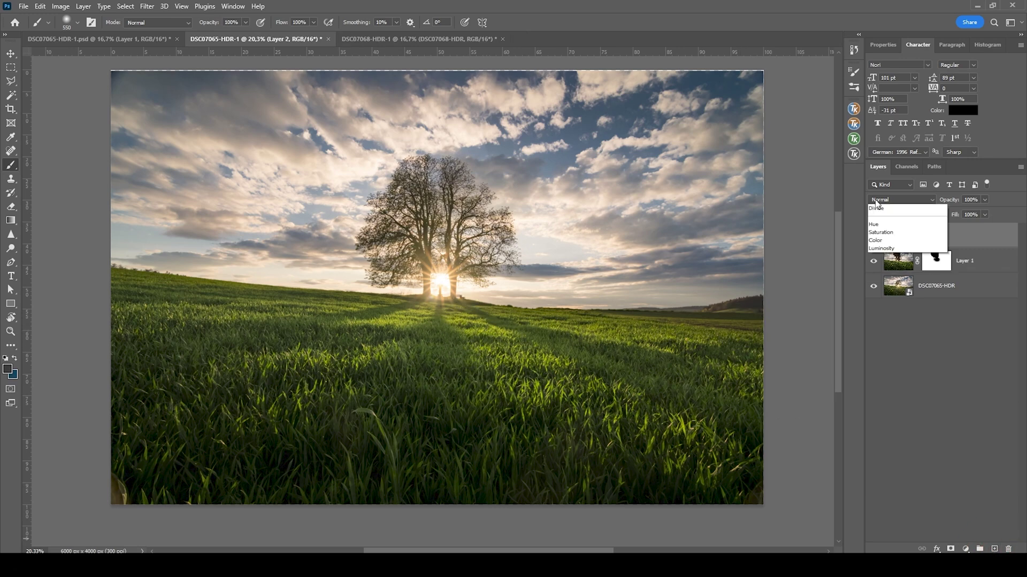
left_click(894, 337)
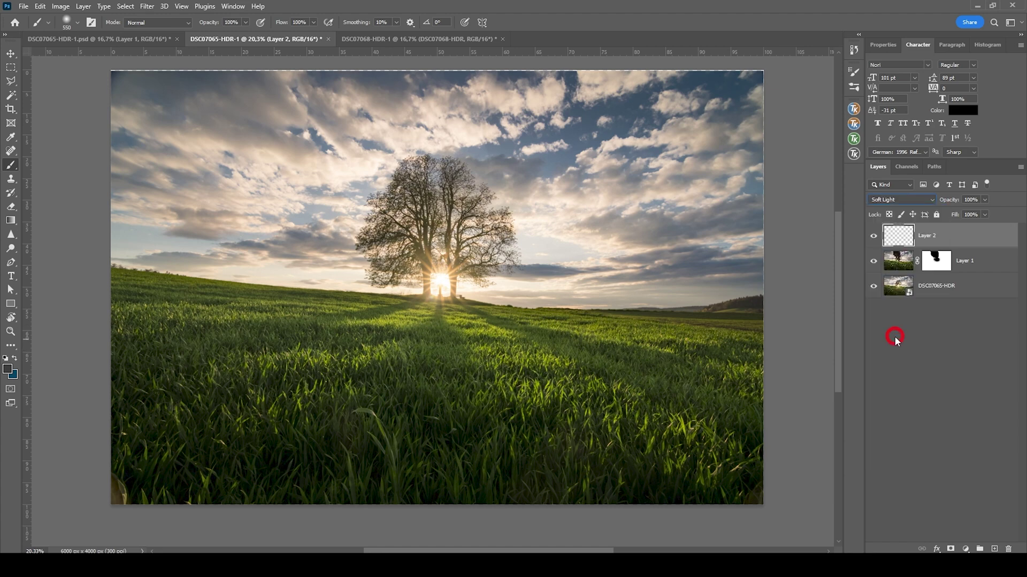
left_click(436, 257, "alt")
left_click(7, 368)
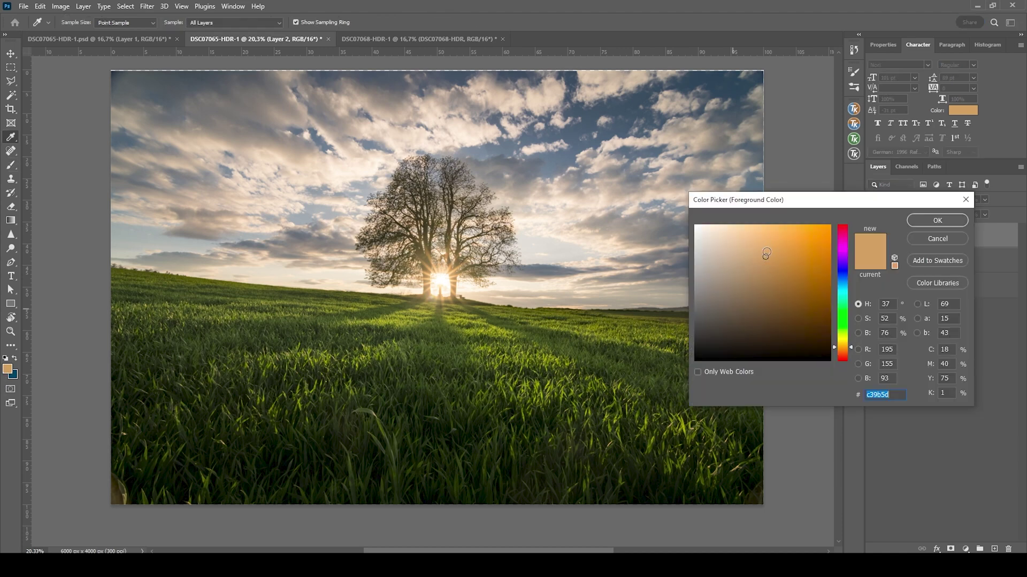
left_click_drag(764, 255, 745, 220)
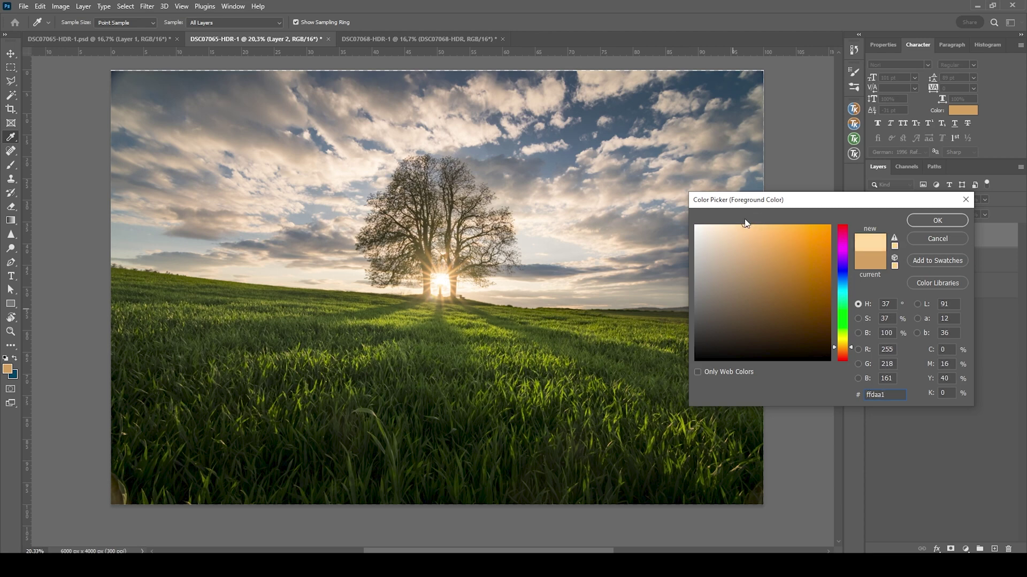
left_click(956, 220)
Paint a low-opacity warm glow around the sun, then stamp visible layers into a new layer.
key("b")
left_click(245, 21)
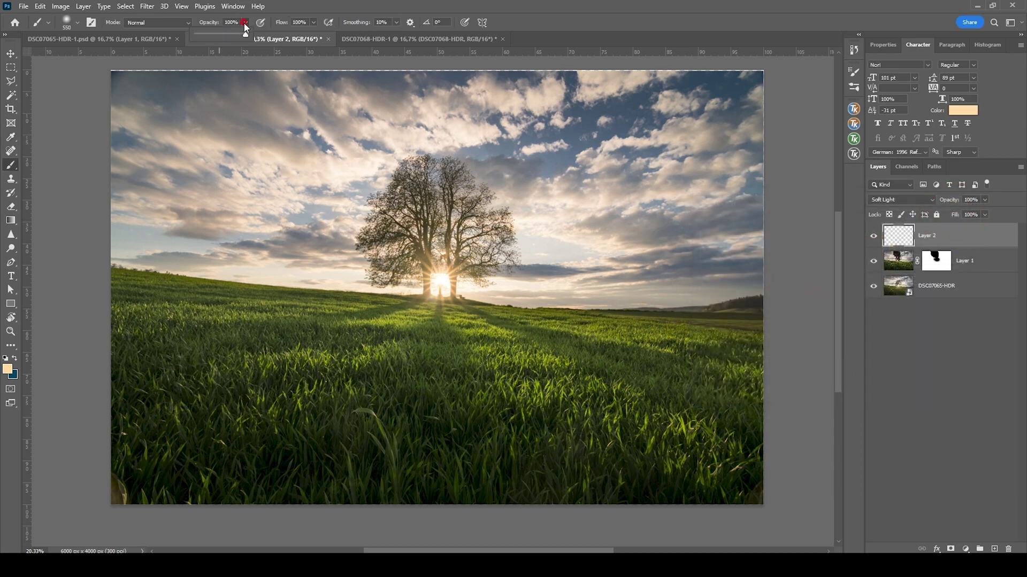
left_click_drag(245, 36, 204, 36)
left_click_drag(443, 284, 481, 255)
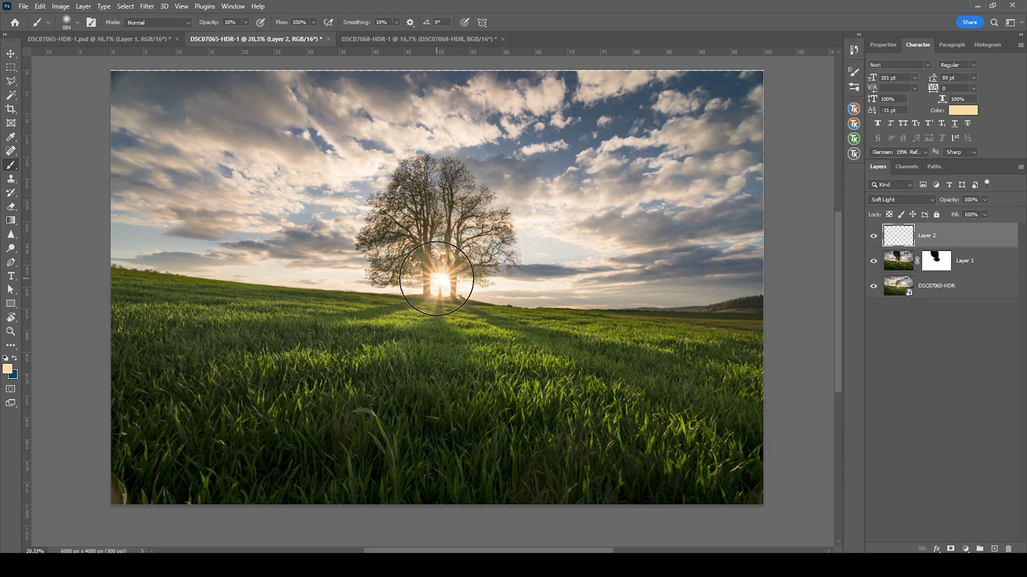
mouse_move(443, 284)
left_mouse_down()
mouse_move(484, 275)
mouse_move(465, 290)
left_mouse_up()
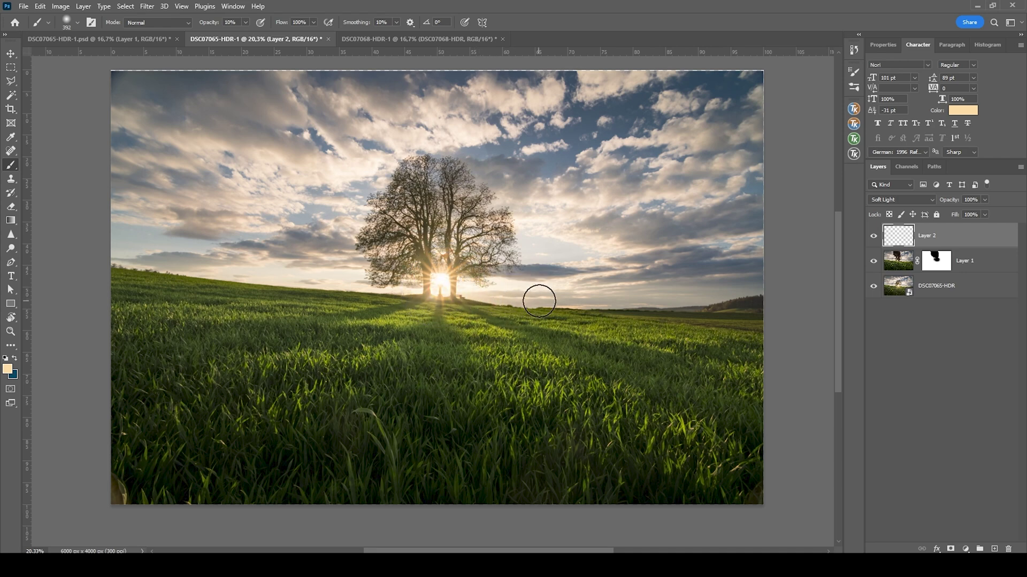
left_click_drag(435, 283, 455, 287)
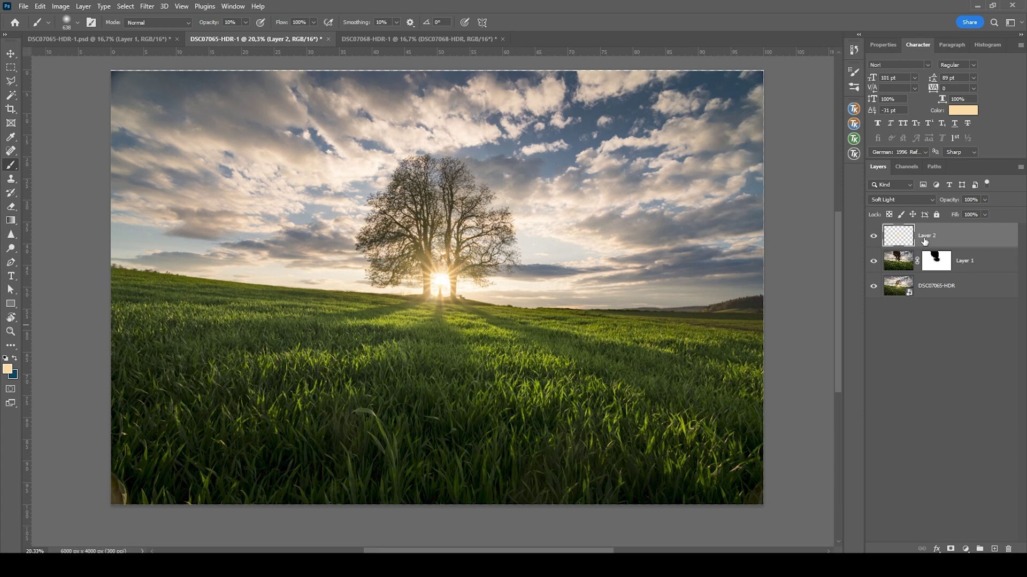
key("ctrl+shift+alt+e")
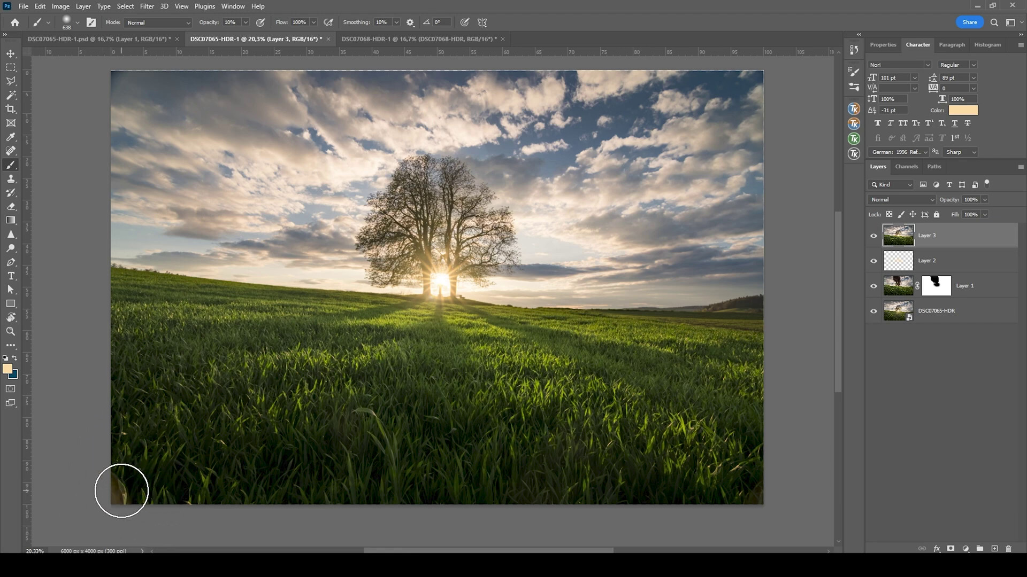
Spot-heal the dark spots in the bottom-left, bottom-right and top-right corners.
left_click(11, 151)
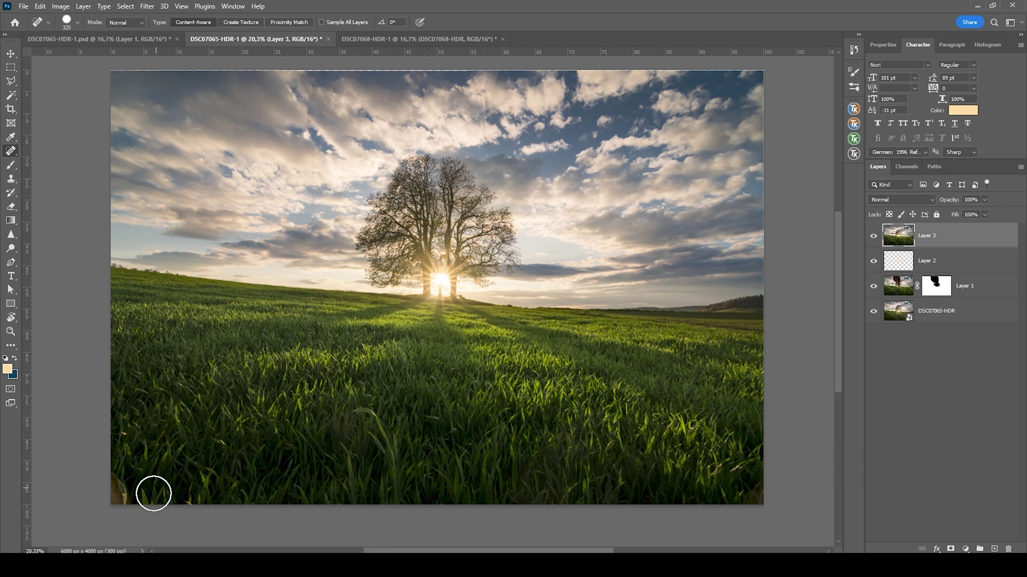
left_click(111, 505)
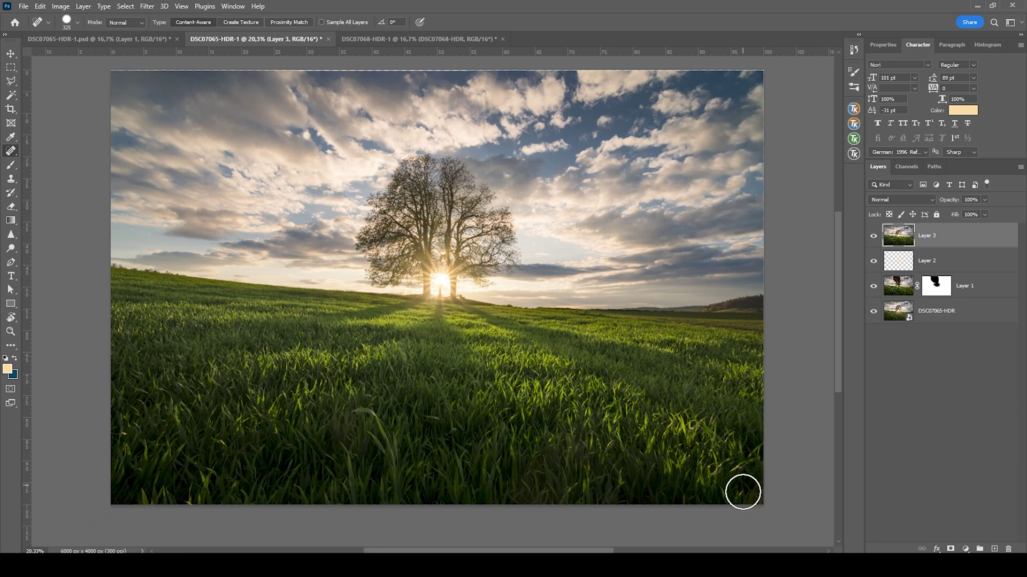
left_click(770, 494)
left_click(760, 66)
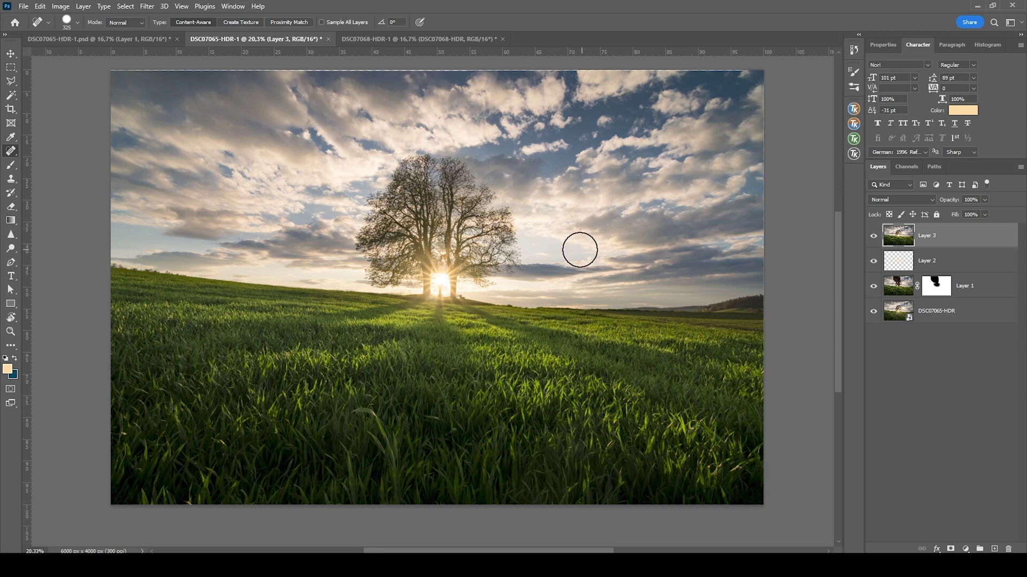
Crop the top-left corner slightly inward to make the image 5932 × 3954 px.
key("c")
left_click_drag(108, 67, 115, 71)
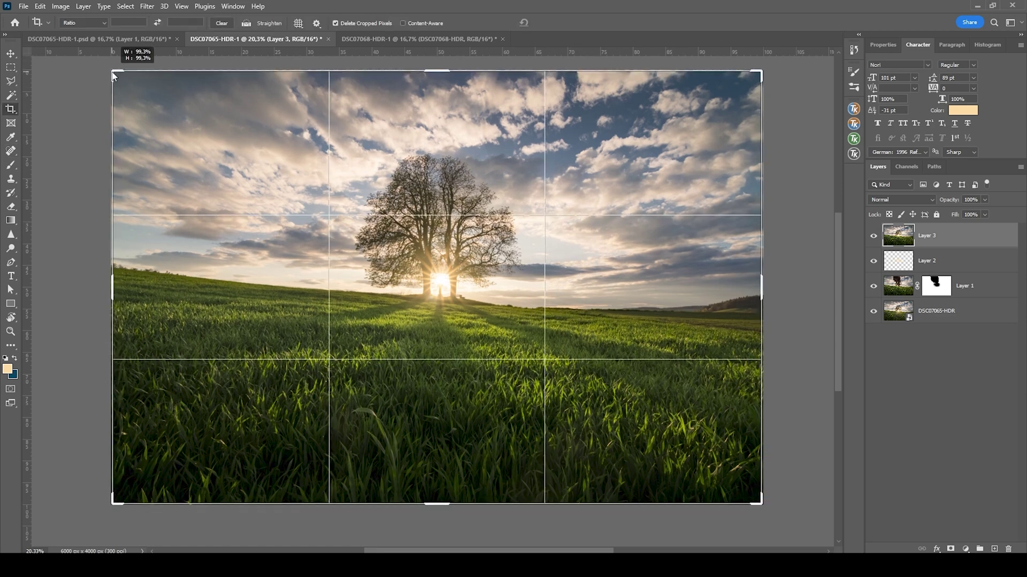
key("Return")
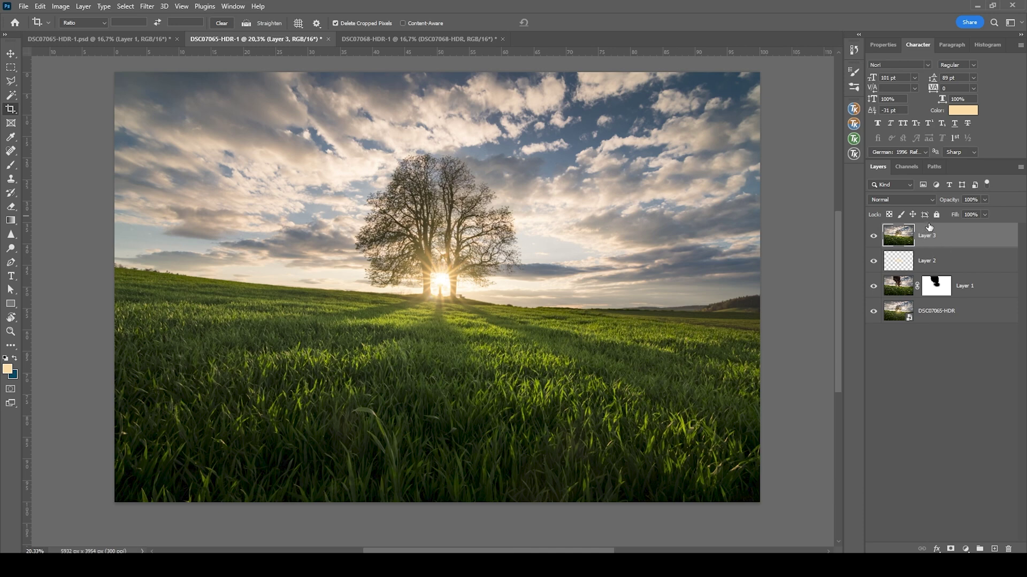
Duplicate Layer 3 and apply a 15.3-pixel Gaussian Blur to the copy.
key("ctrl+j")
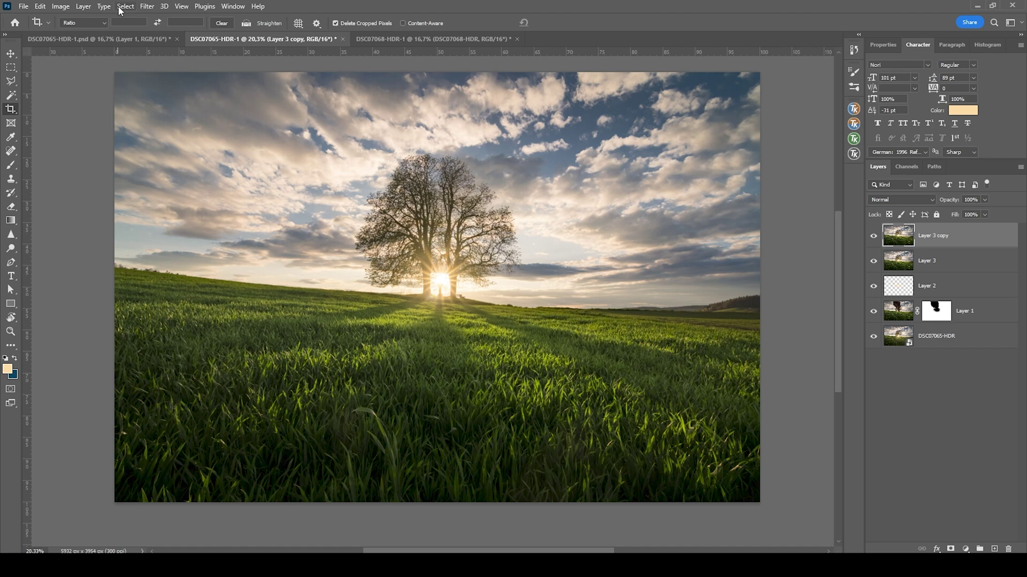
left_click(153, 6)
mouse_move(202, 142)
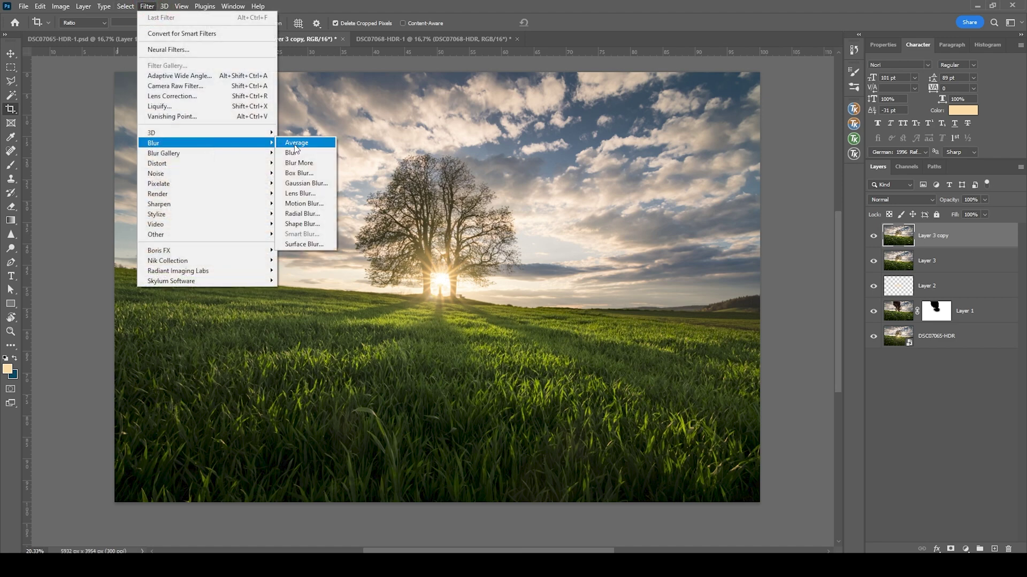
left_click(307, 184)
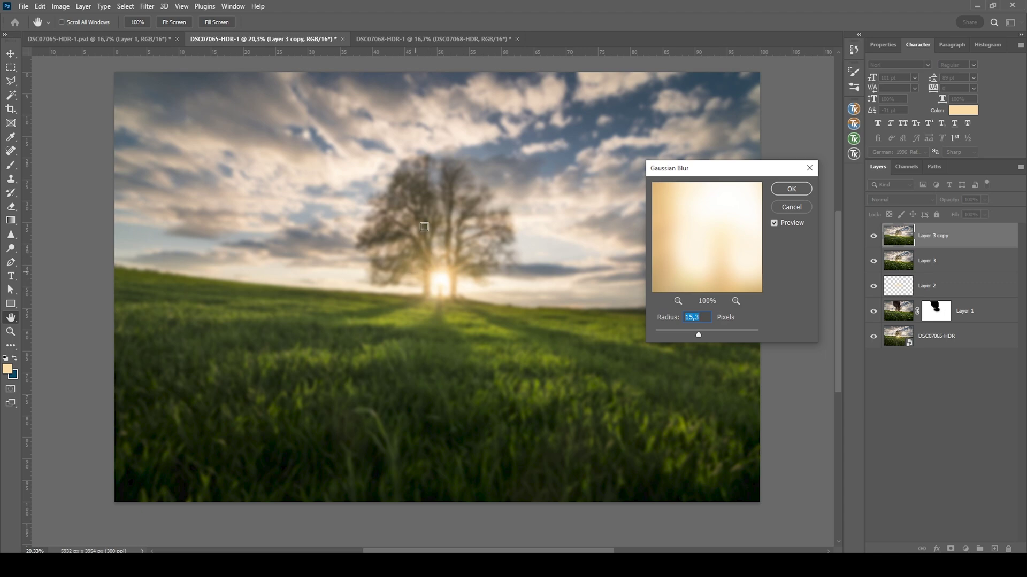
left_click(782, 190)
key("c")
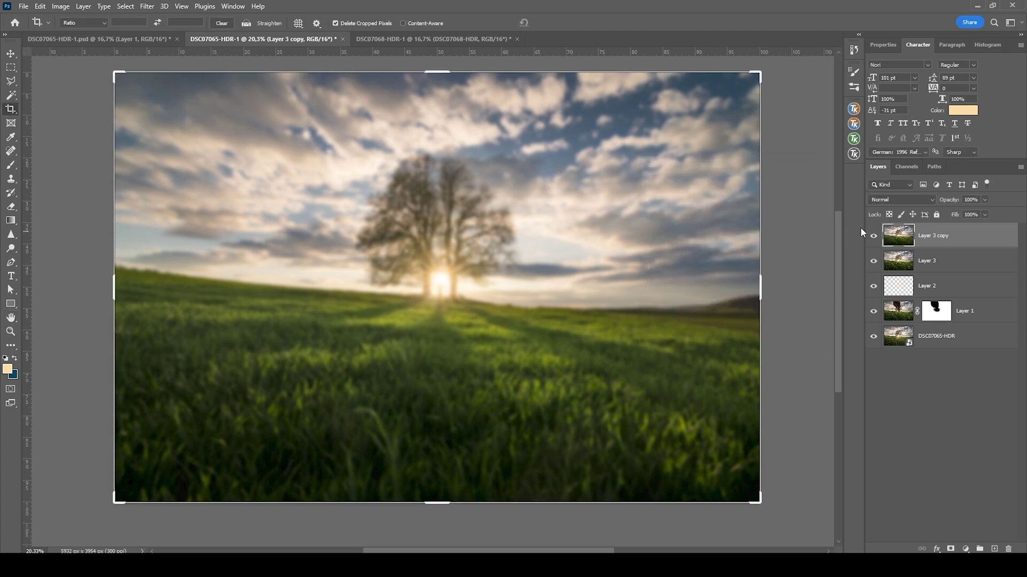
key("Escape")
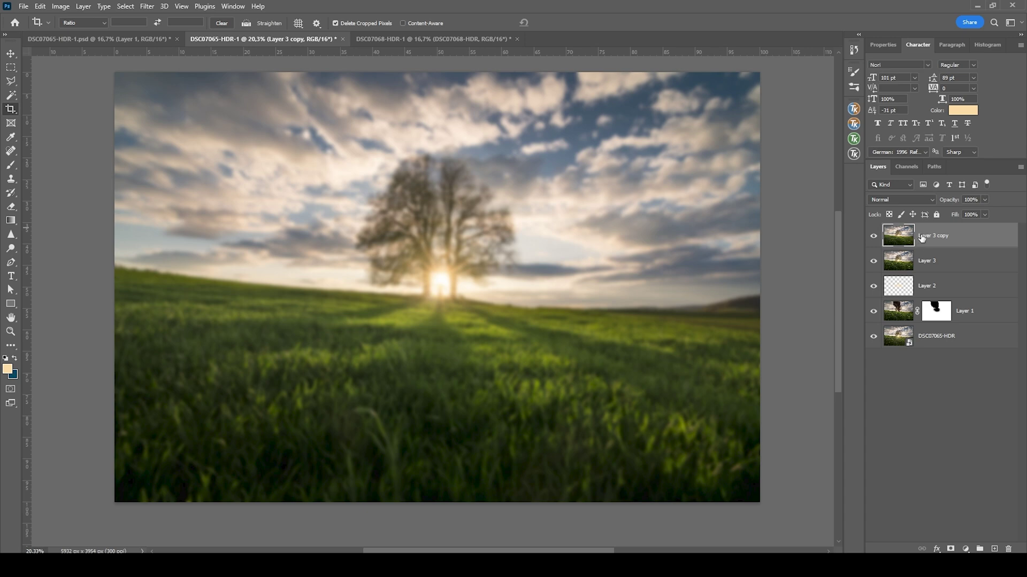
Open Fade Gaussian Blur and lower the fade opacity to about 29%.
left_click(41, 8)
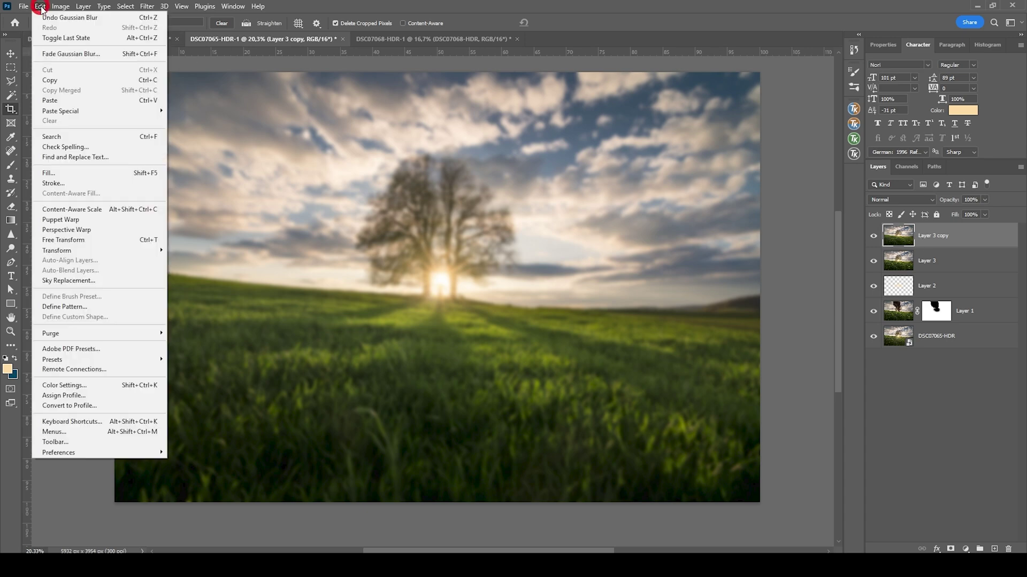
left_click(40, 7)
left_click(39, 5)
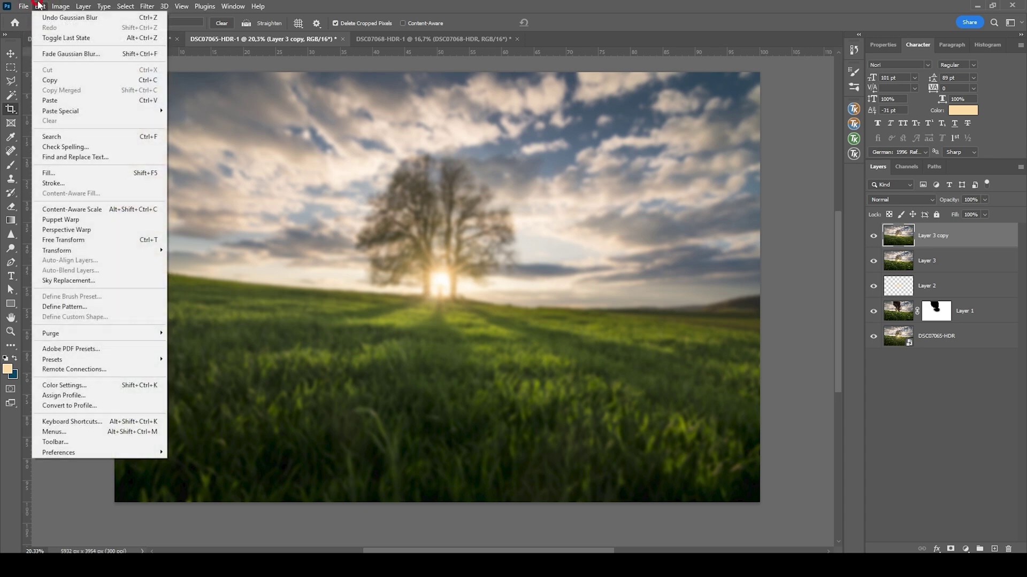
left_click(63, 57)
left_click_drag(696, 177, 661, 200)
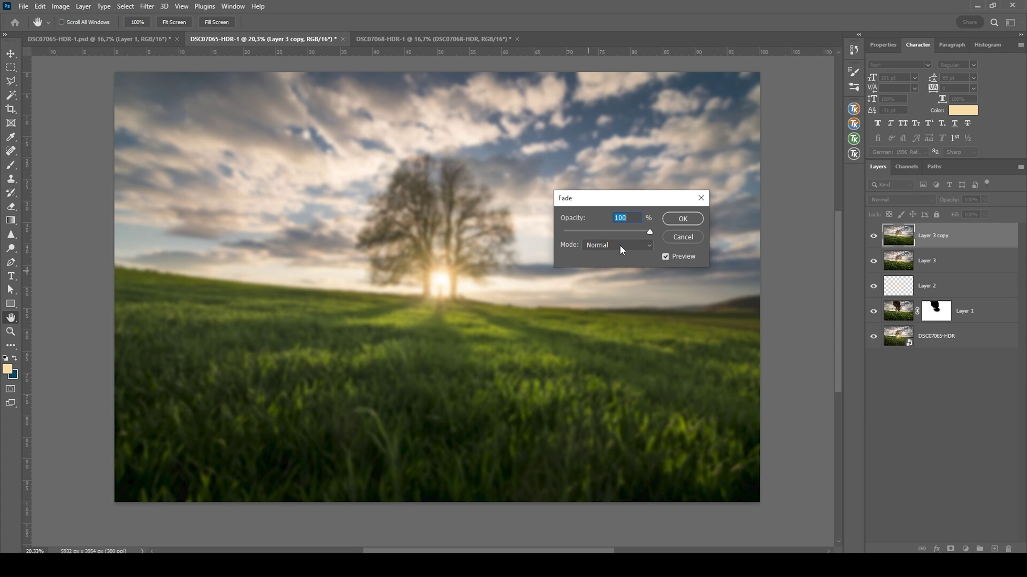
left_click_drag(650, 238, 603, 237)
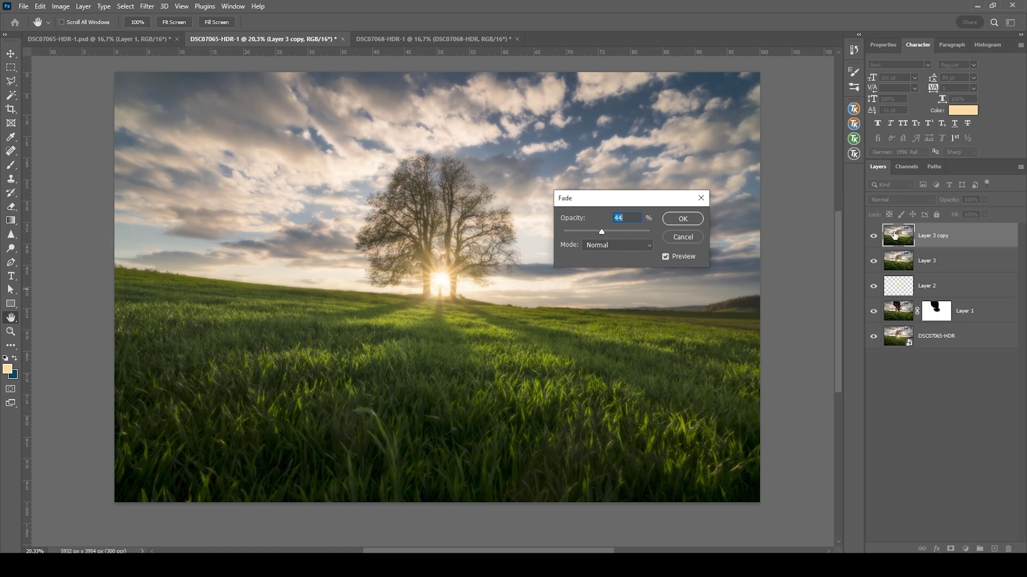
left_click(593, 232)
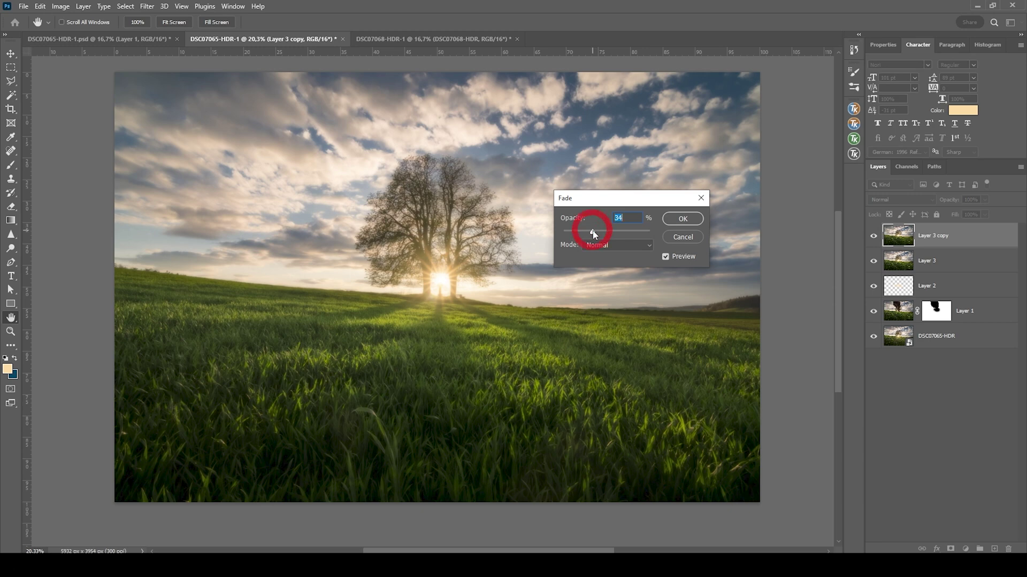
left_click_drag(591, 231, 589, 232)
Set the fade mode to Lighter Color, raise opacity to 37% and apply.
left_click(602, 245)
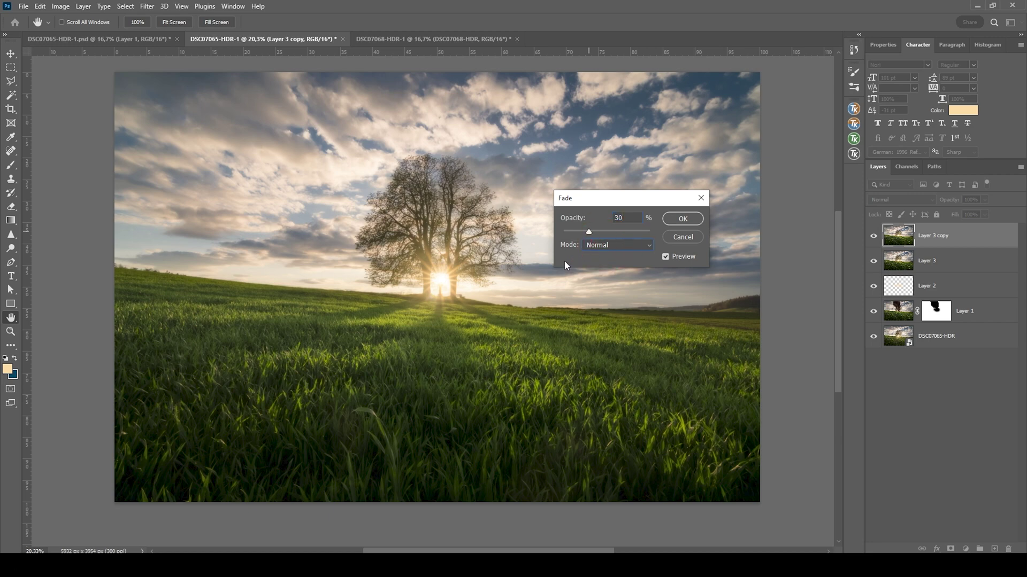
left_click(623, 246)
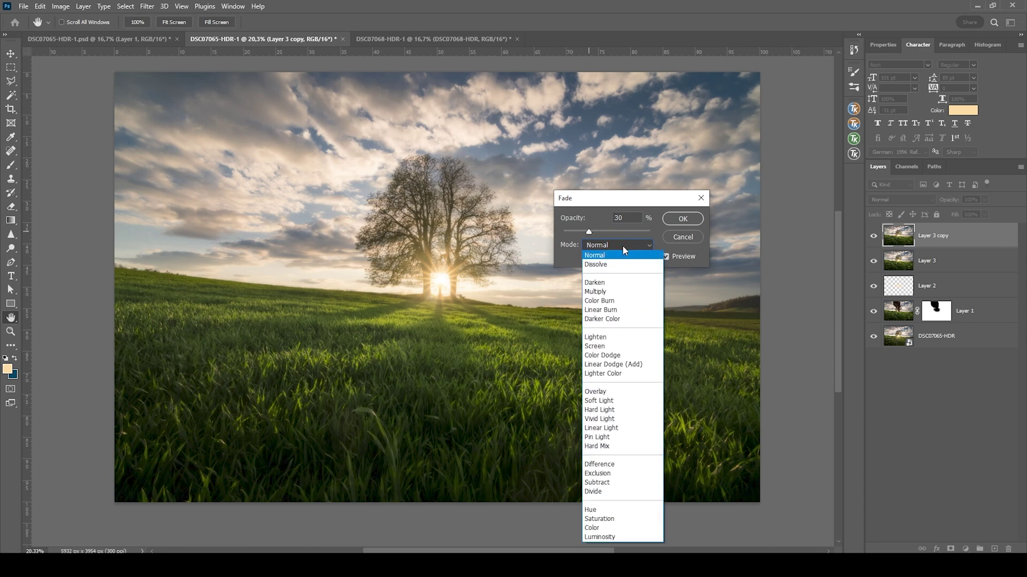
left_click(620, 337)
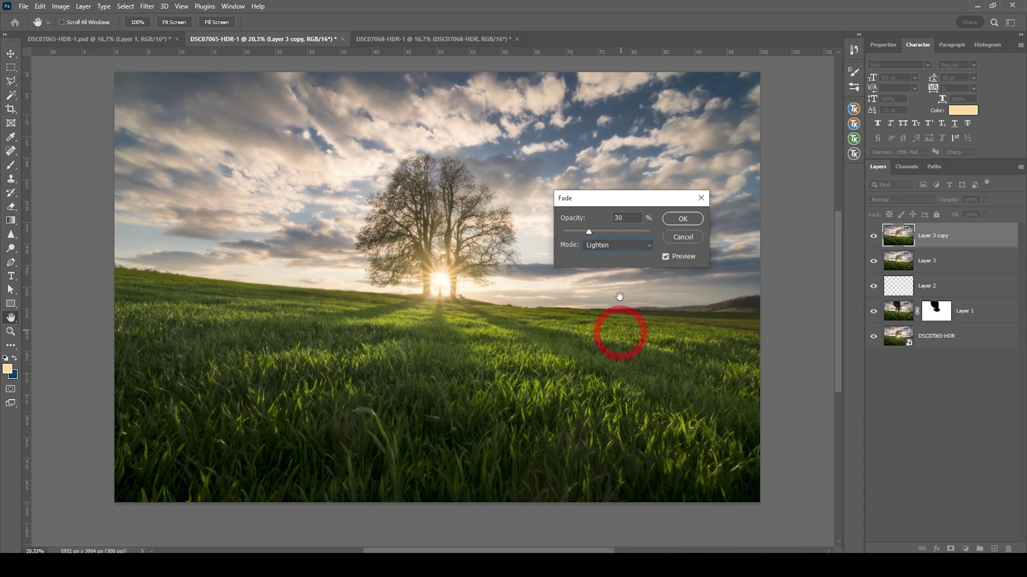
left_click(615, 246)
left_click(620, 346)
left_click(616, 245)
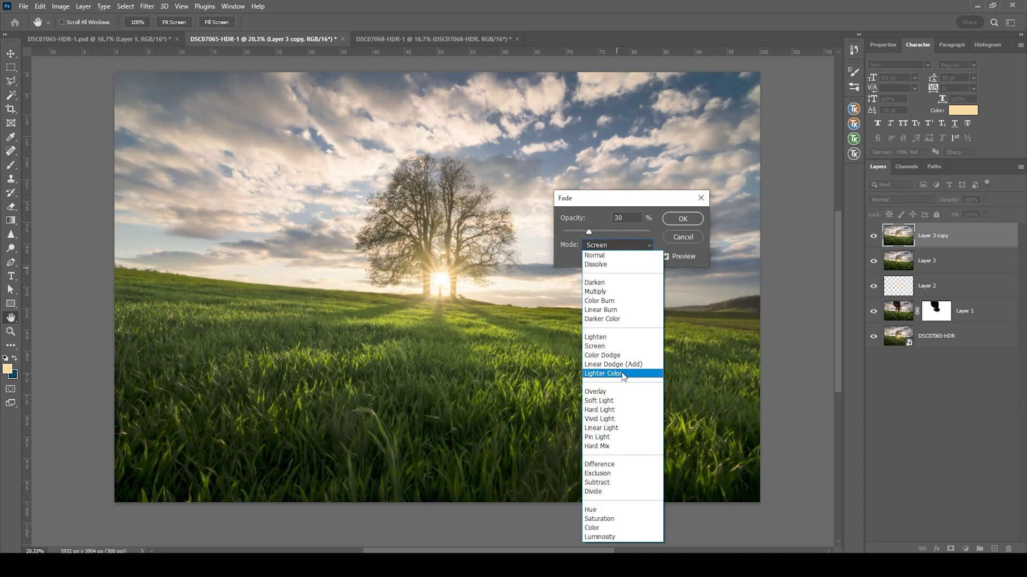
left_click(620, 373)
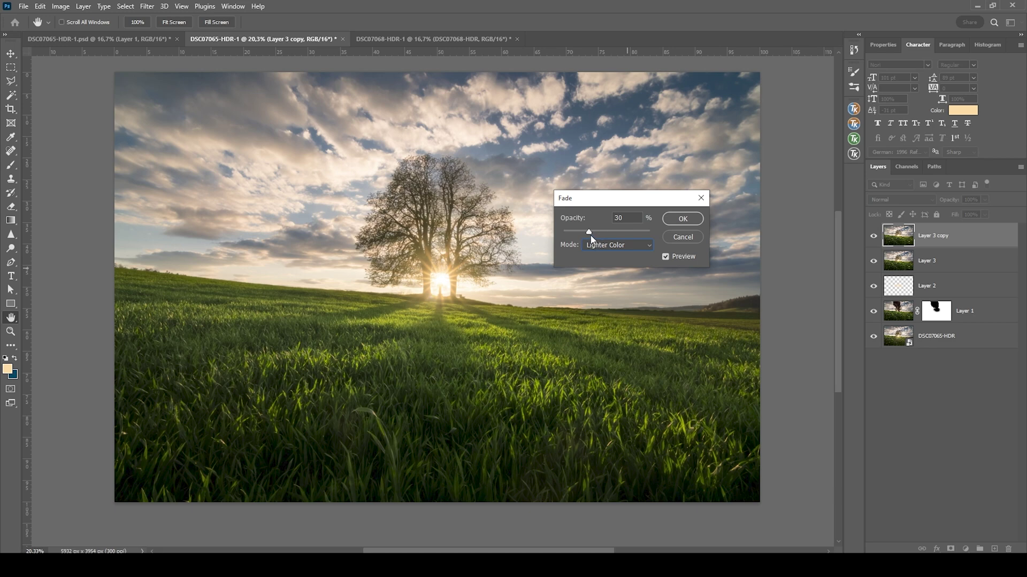
mouse_move(588, 233)
left_mouse_down()
mouse_move(605, 233)
mouse_move(595, 233)
left_mouse_up()
left_click(680, 219)
Toggle Layer 3 copy's visibility to compare the glow, then switch its blending to Dissolve.
key("c")
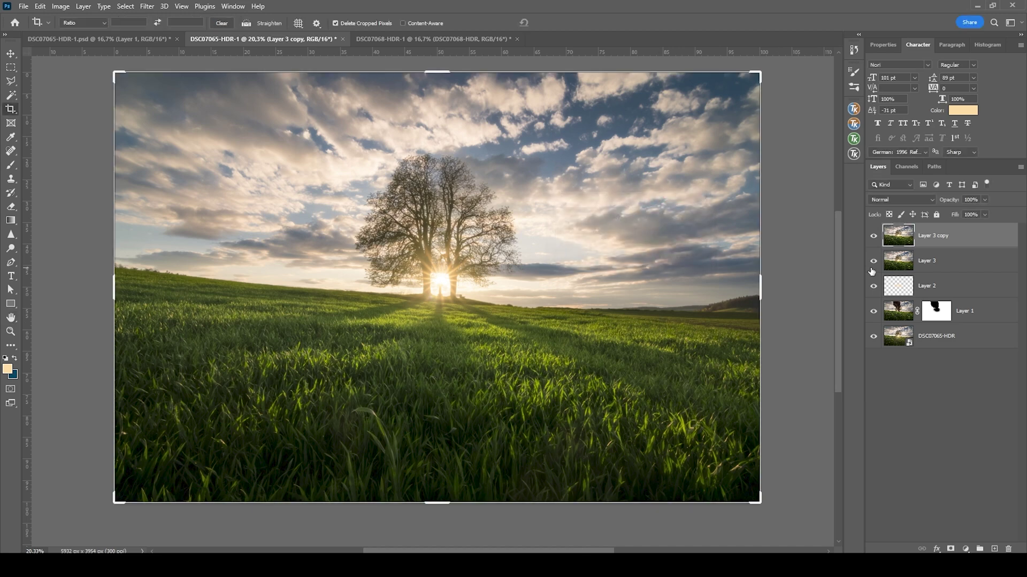
left_click(873, 235)
left_click(874, 237)
left_click(873, 237)
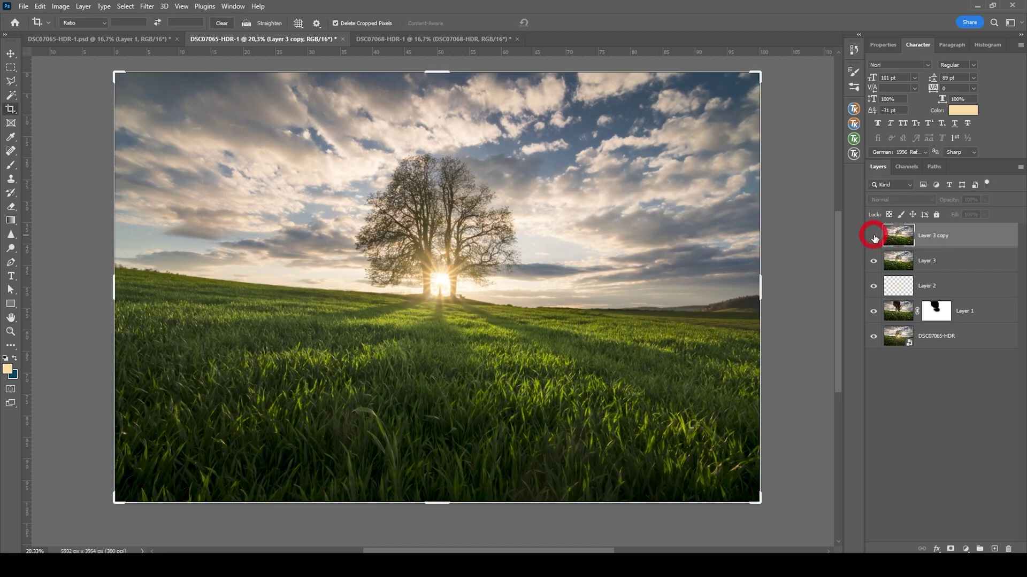
left_click(873, 236)
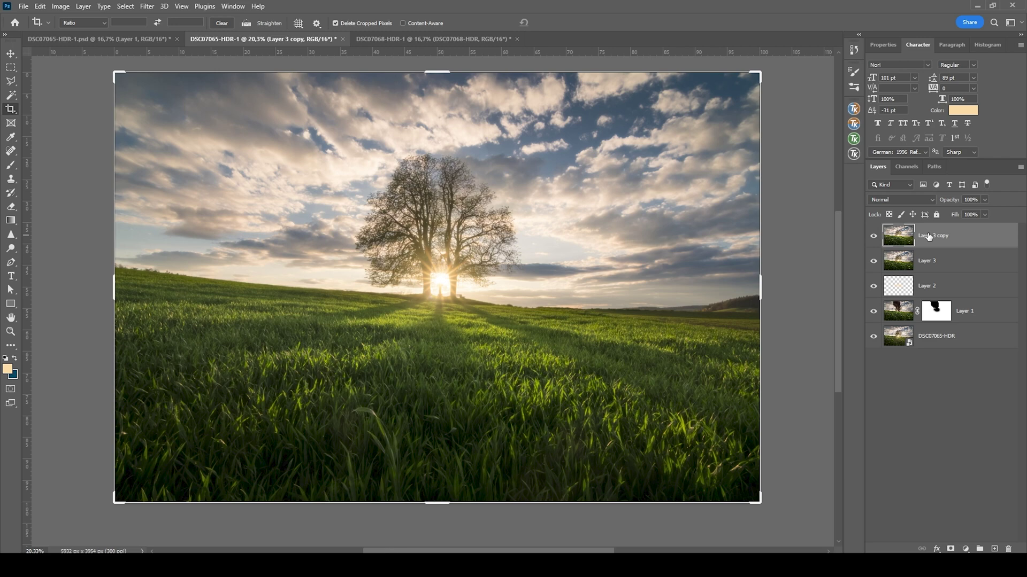
key("shift+plus")
Add a white mask to Layer 3 copy and set a 100%-opacity brush of 963 px.
left_click(950, 549)
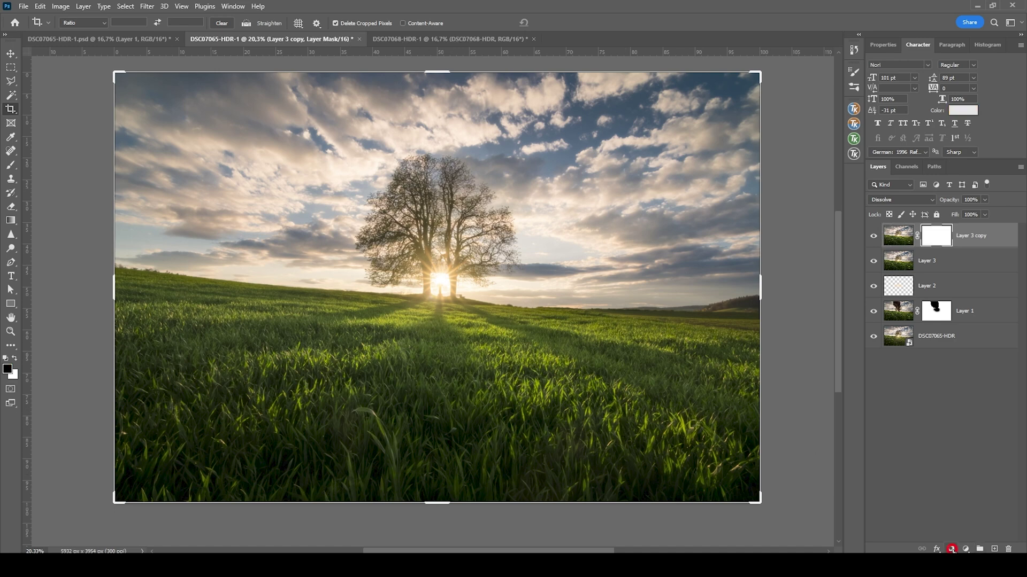
key("b")
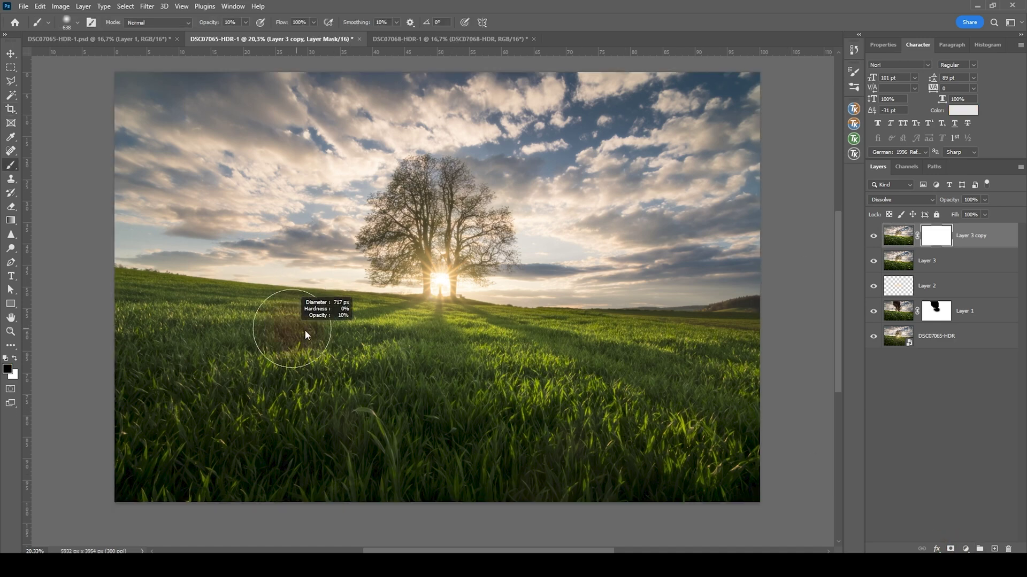
left_click(245, 23)
left_click_drag(245, 27, 293, 33)
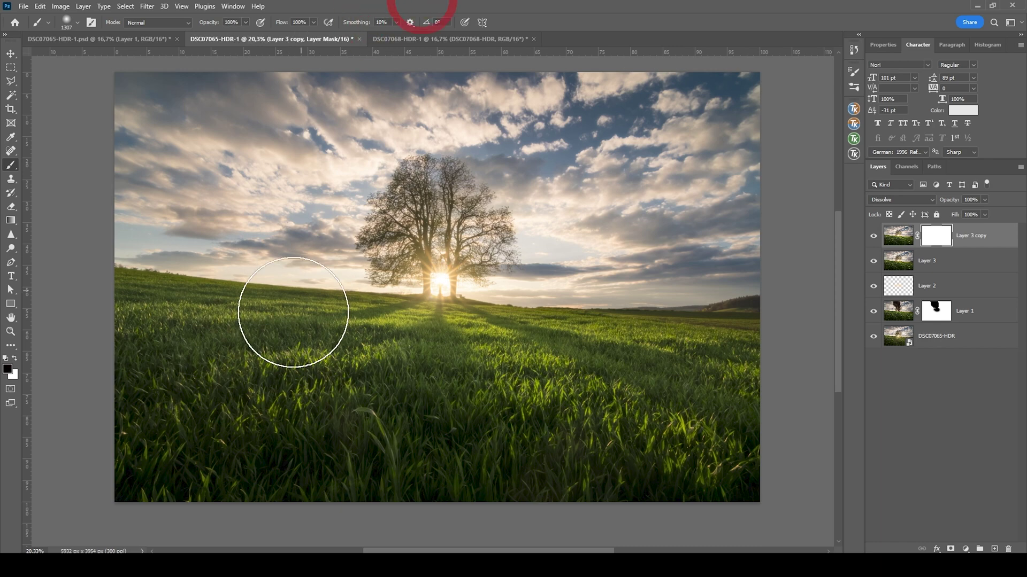
left_click_drag(264, 415, 225, 412)
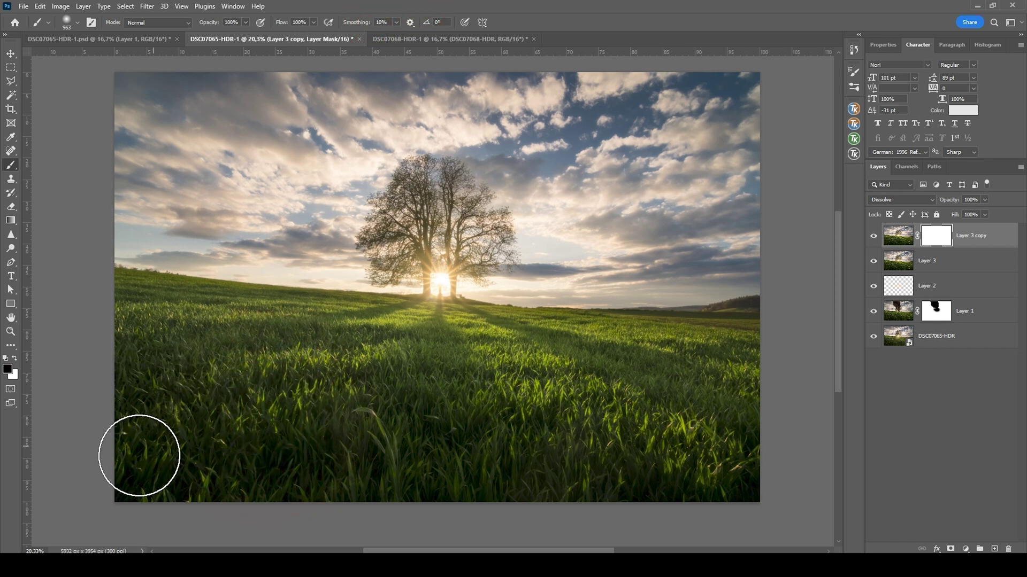
Paint the glow out of the grass on the mask, then stamp visible layers into Layer 4.
mouse_move(276, 470)
left_mouse_down()
mouse_move(410, 440)
mouse_move(640, 490)
mouse_move(669, 482)
left_mouse_up()
left_click_drag(710, 435, 694, 422)
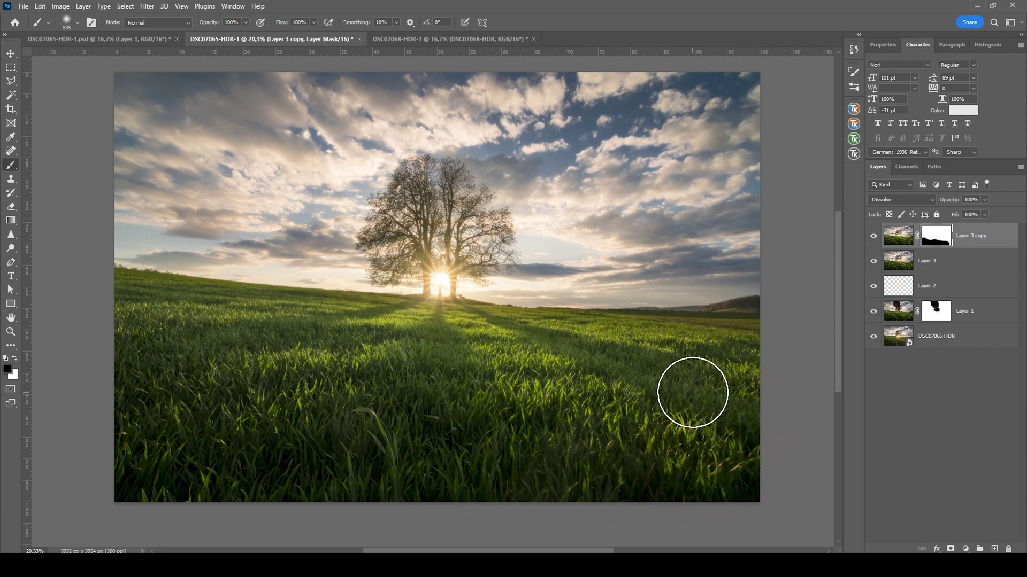
mouse_move(403, 456)
left_mouse_down()
mouse_move(429, 385)
mouse_move(428, 396)
mouse_move(213, 424)
mouse_move(154, 390)
left_mouse_up()
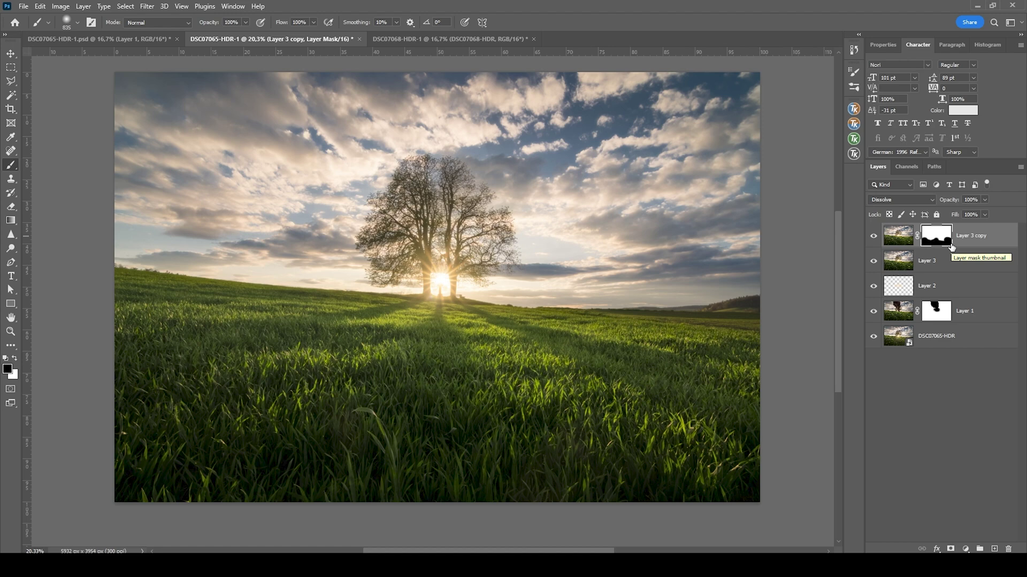
left_click_drag(952, 247, 954, 251)
key("ctrl+shift+alt+e")
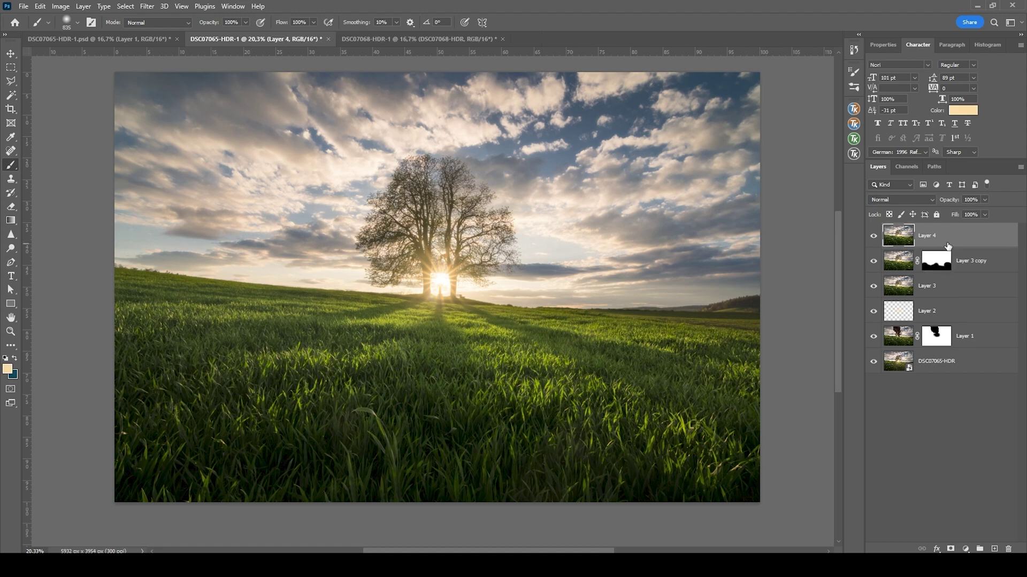
Launch Nik Color Efex Pro 4 on Layer 4 from the Filter menu.
left_click(147, 7)
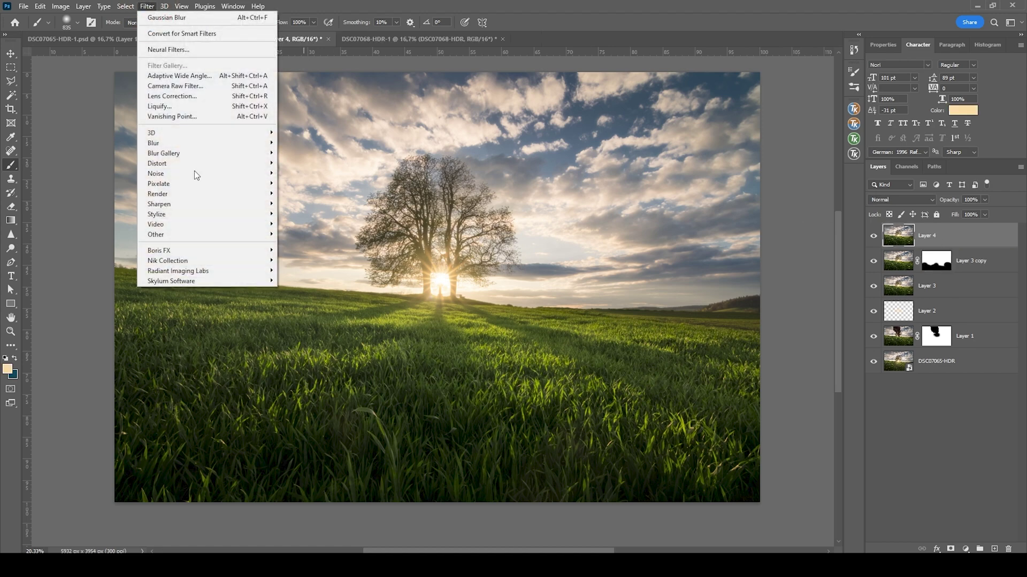
mouse_move(239, 265)
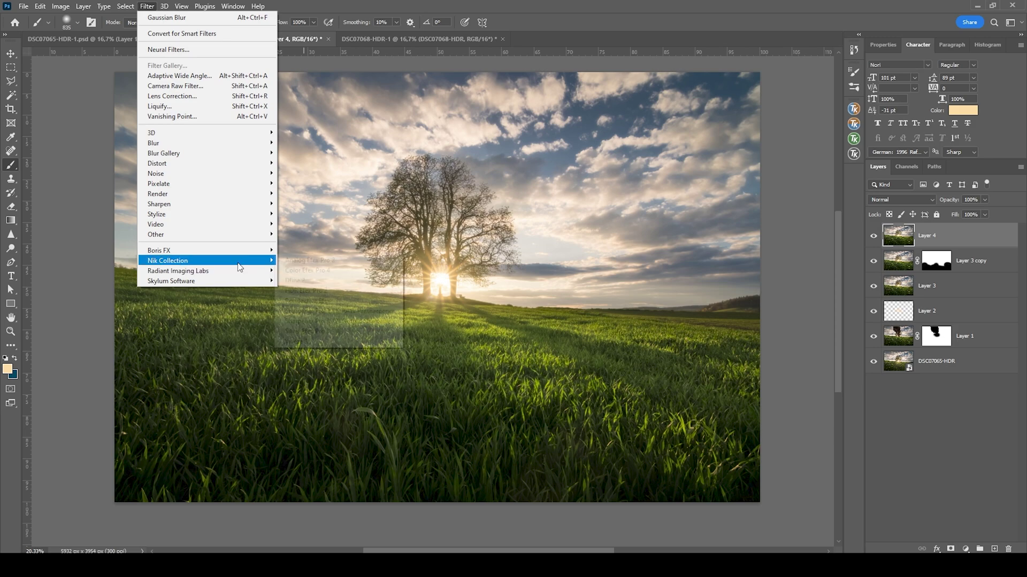
left_click(360, 270)
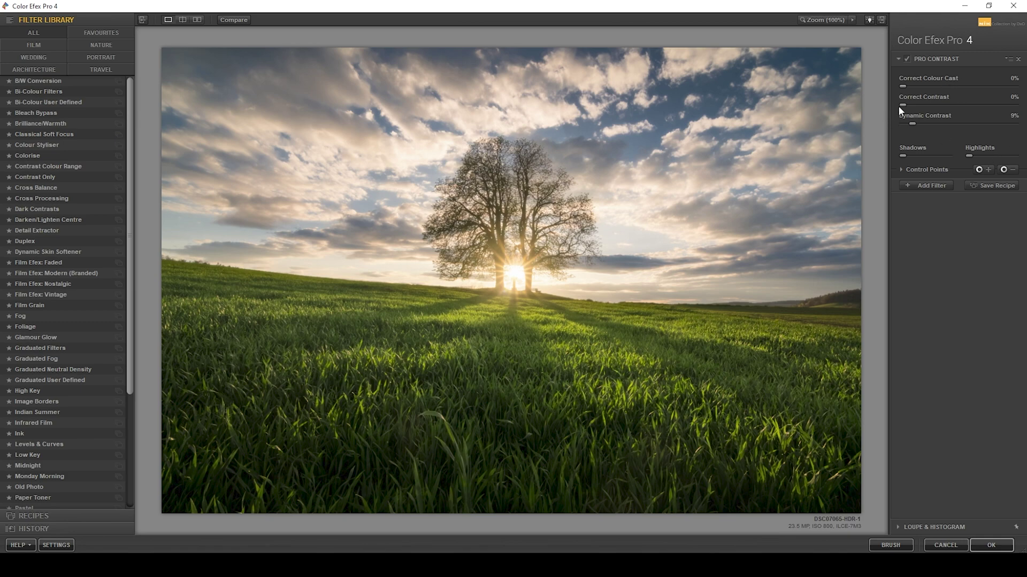
Raise Pro Contrast's Correct Contrast to 6%, compare the effect, and add a second filter slot.
left_click_drag(902, 105, 909, 105)
left_click(907, 61)
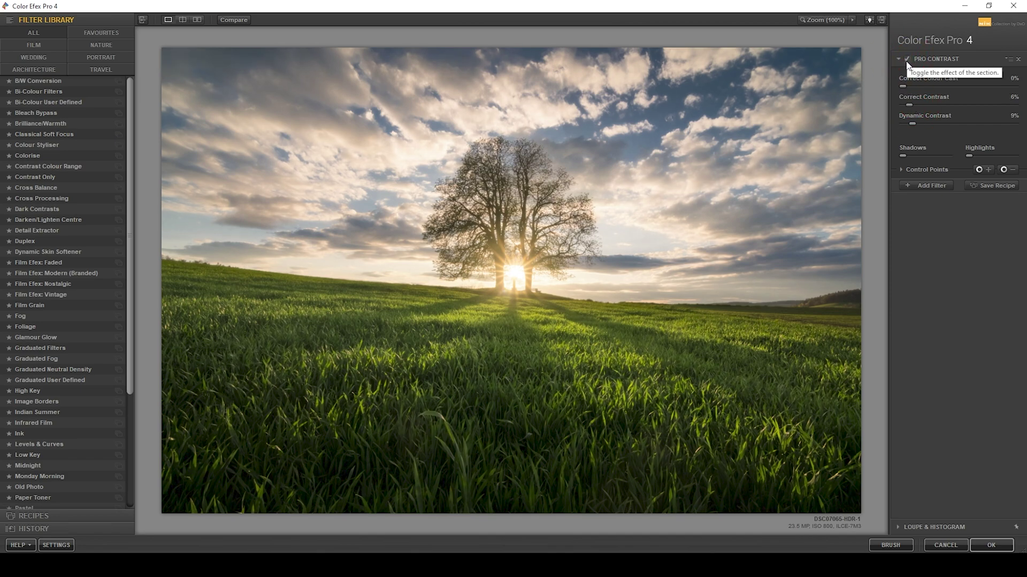
left_click(938, 187)
Add a Polarisation filter at Rotate 105° and Strength 51%, then apply the Color Efex edits to the image.
scroll(134, 192, "down", 2)
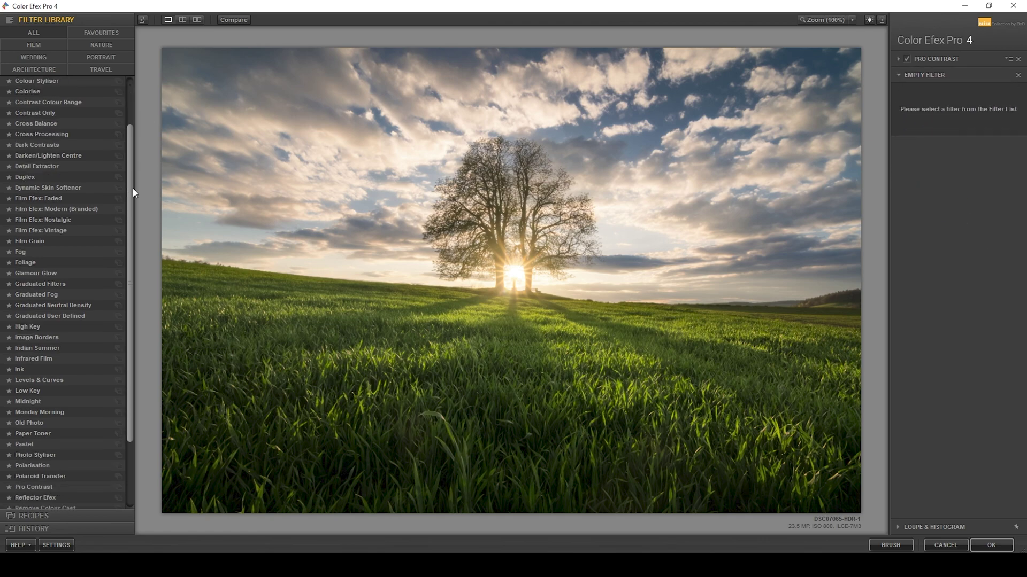
scroll(134, 192, "down", 3)
left_click(32, 376)
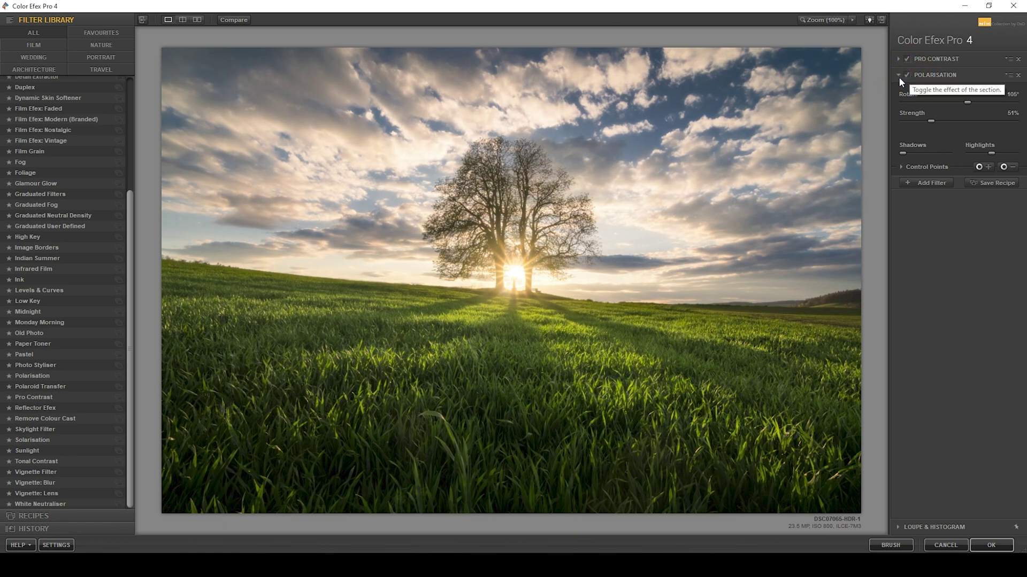
left_click(990, 544)
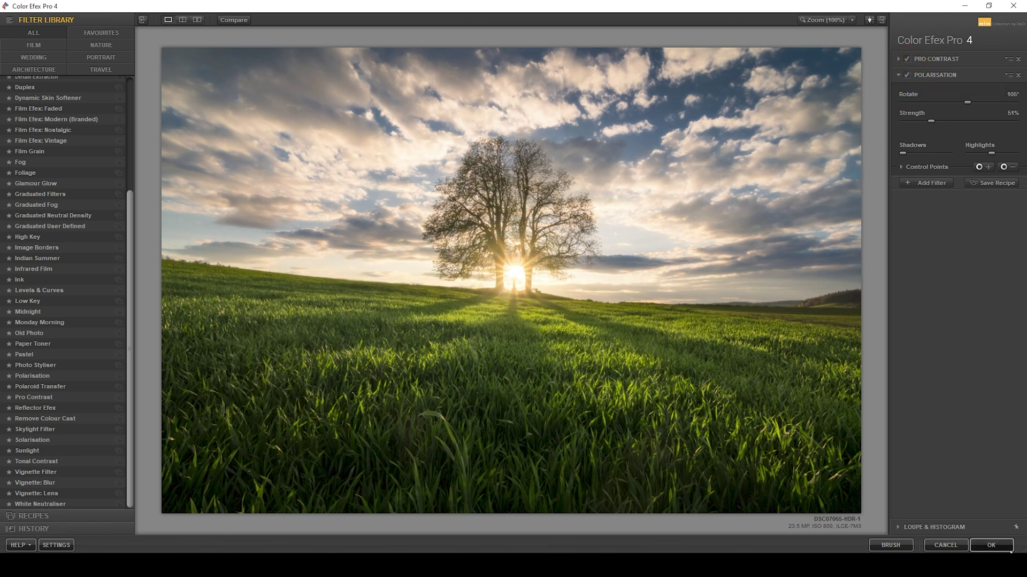